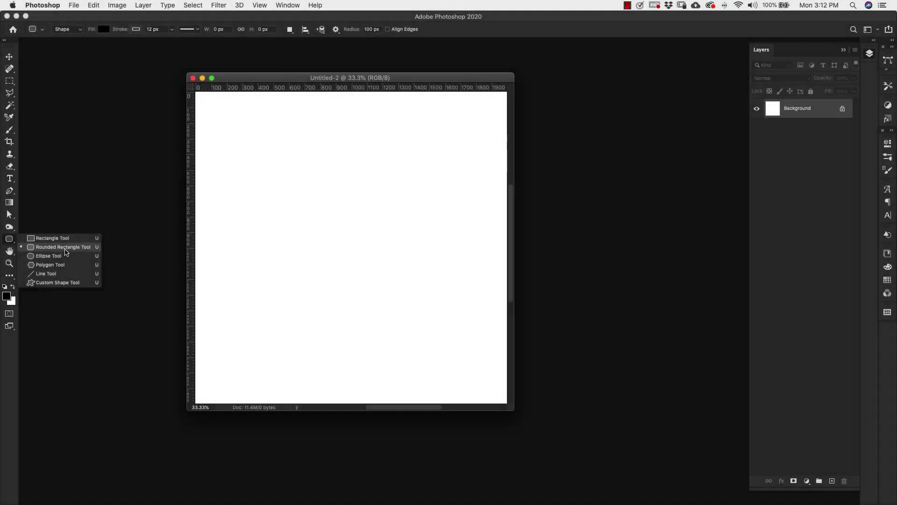
# Step: Draw a vertical rounded rectangle about 988 px tall mid-canvas, setting its width to 20 px and X position to 920 px
pyautogui.click(69, 250)
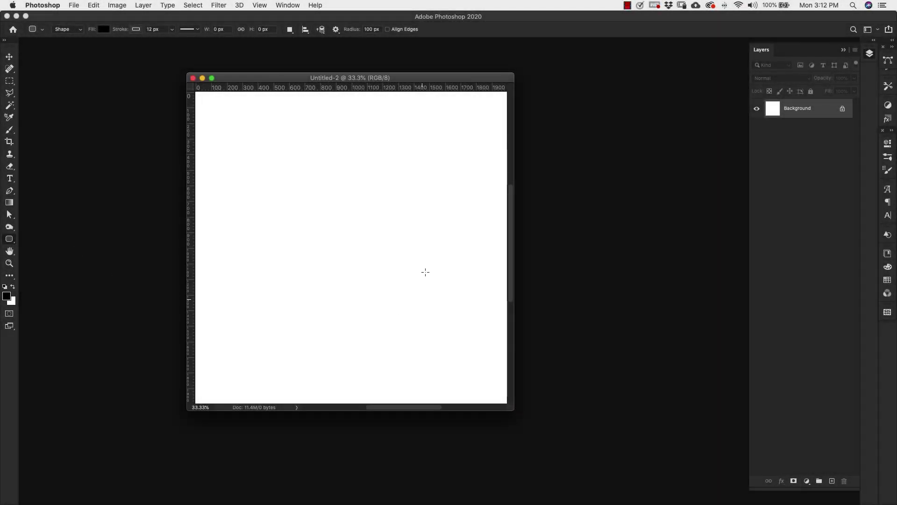
pyautogui.moveTo(340, 172); pyautogui.dragTo(343, 327)
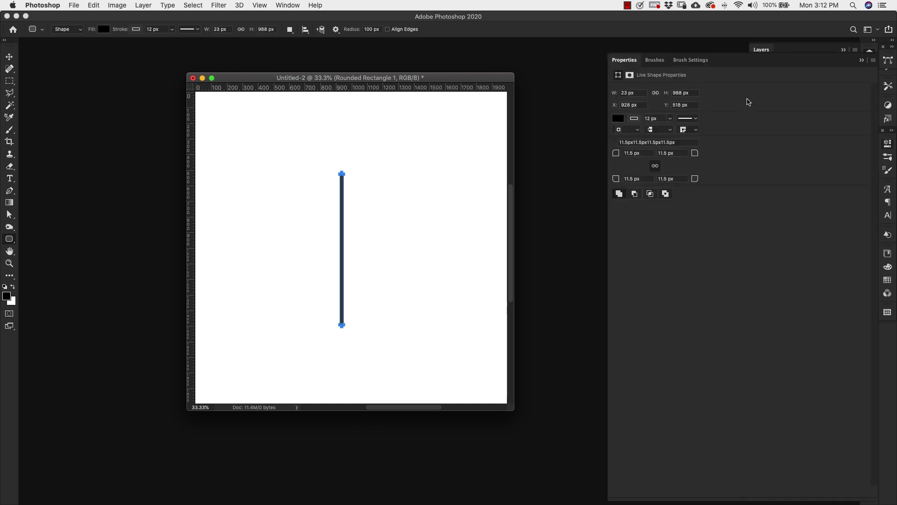
pyautogui.doubleClick(631, 95)
pyautogui.write('20')
pyautogui.press('Tab')
pyautogui.write('9')
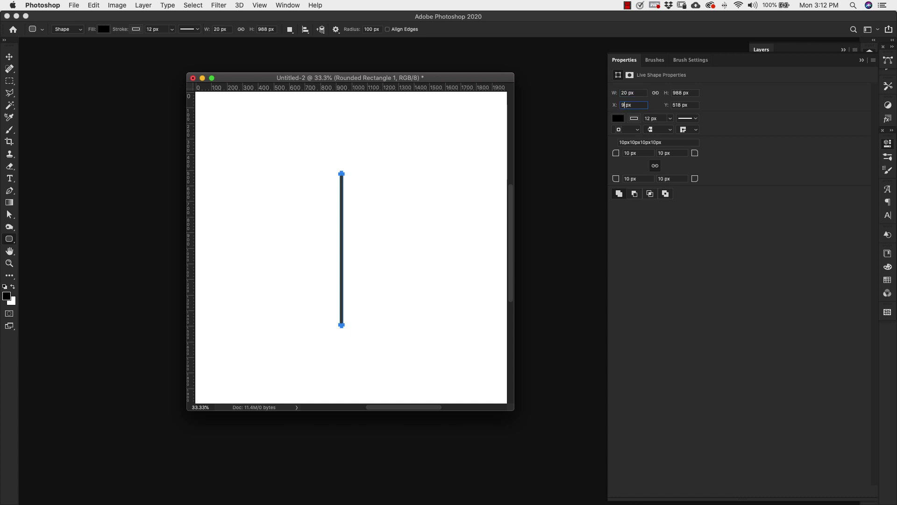
pyautogui.write('20')
pyautogui.press('Return')
pyautogui.click(863, 62)
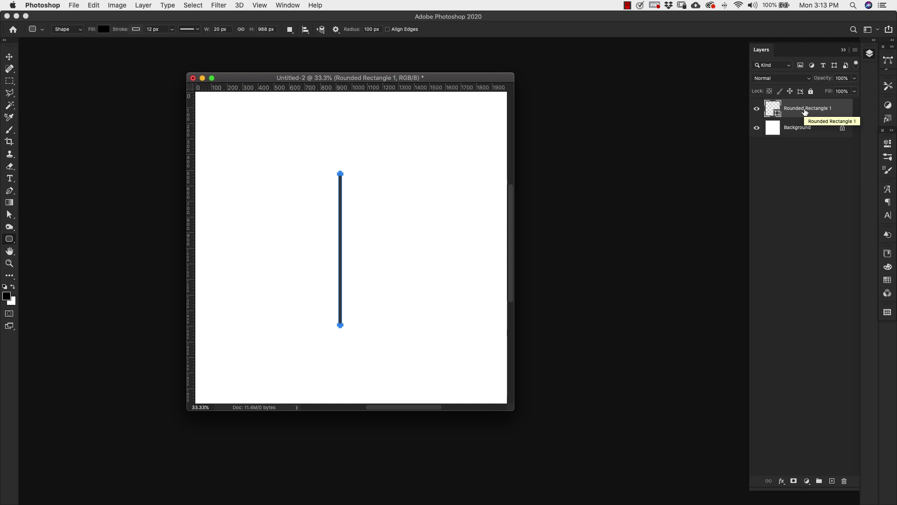
# Step: Duplicate the vertical bar's layer beneath the original and move the copy slightly to the right of it
pyautogui.moveTo(805, 112); pyautogui.dragTo(807, 122)
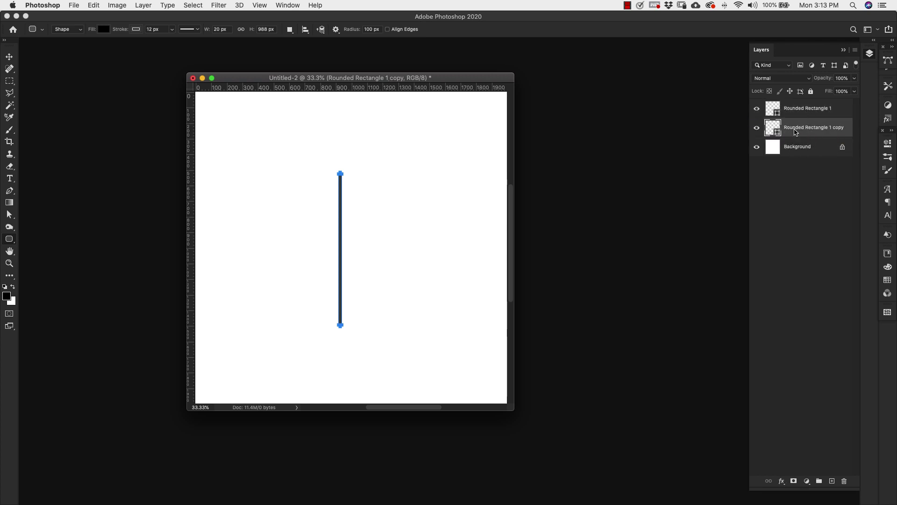
pyautogui.press('v')
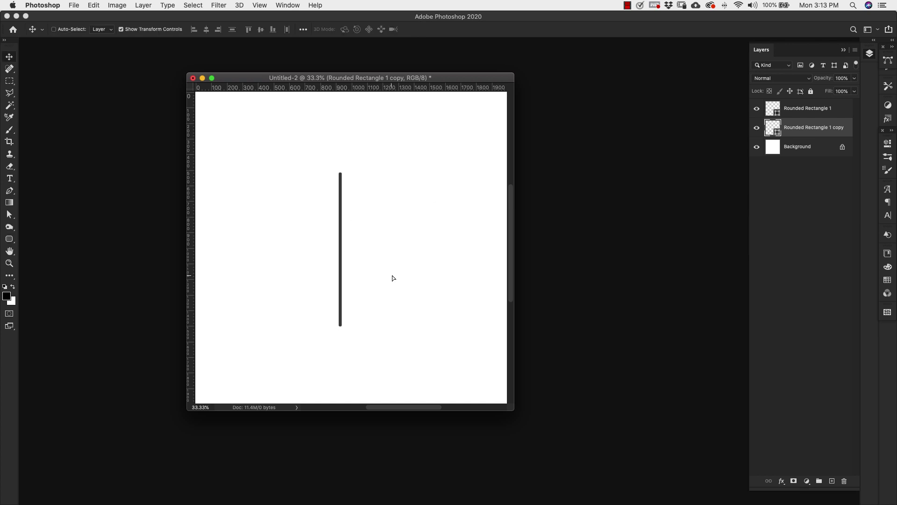
pyautogui.moveTo(392, 276); pyautogui.dragTo(406, 276)
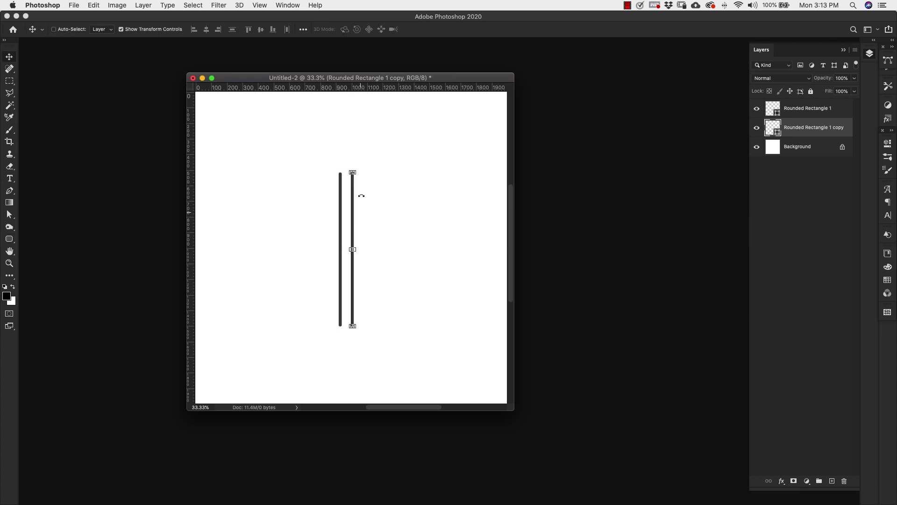
# Step: Shorten the copied bar from its upper end to about 30% of its height and bring its layer above the original
pyautogui.moveTo(352, 171); pyautogui.dragTo(353, 280)
pyautogui.press('Return')
pyautogui.press('super+bracketright')
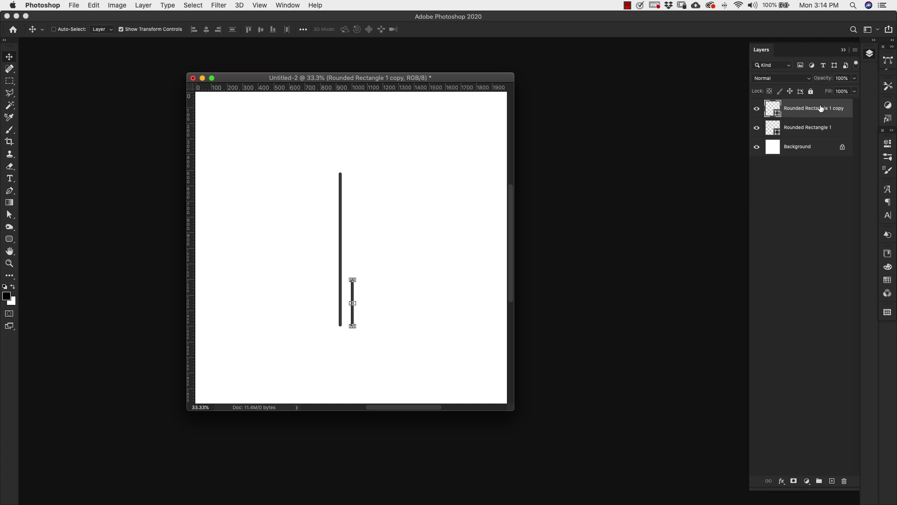
# Step: Duplicate the short bar and rotate both into a V meeting on the stem near its base, the right one about 45°
pyautogui.moveTo(820, 110); pyautogui.dragTo(819, 117)
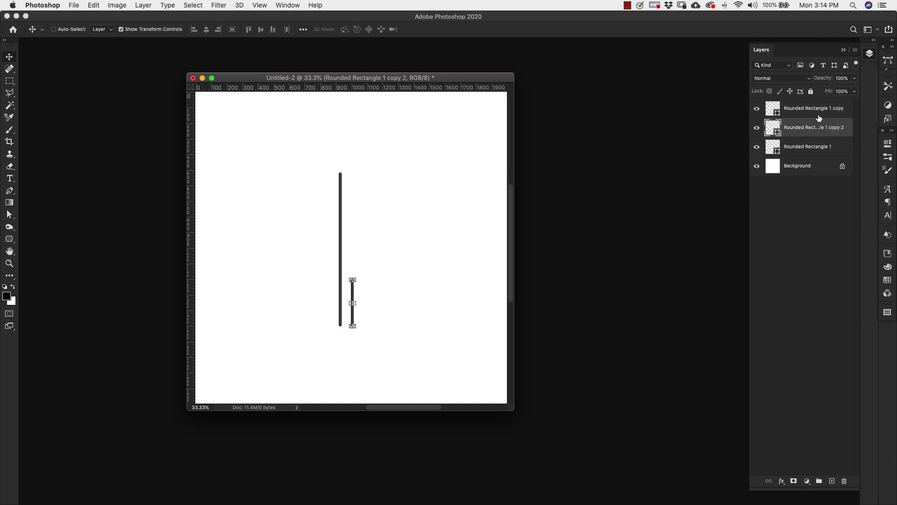
pyautogui.moveTo(444, 305); pyautogui.dragTo(360, 297)
pyautogui.click(815, 107)
pyautogui.press('super+t')
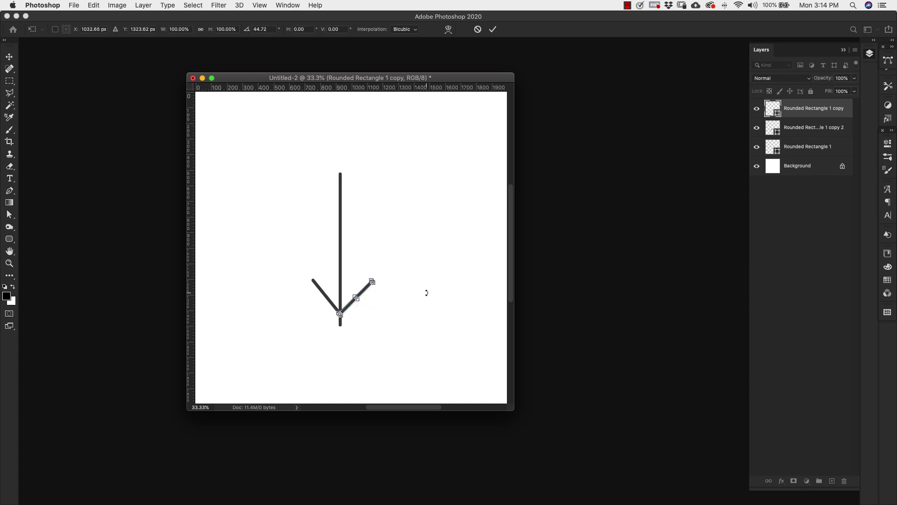
pyautogui.press('Return')
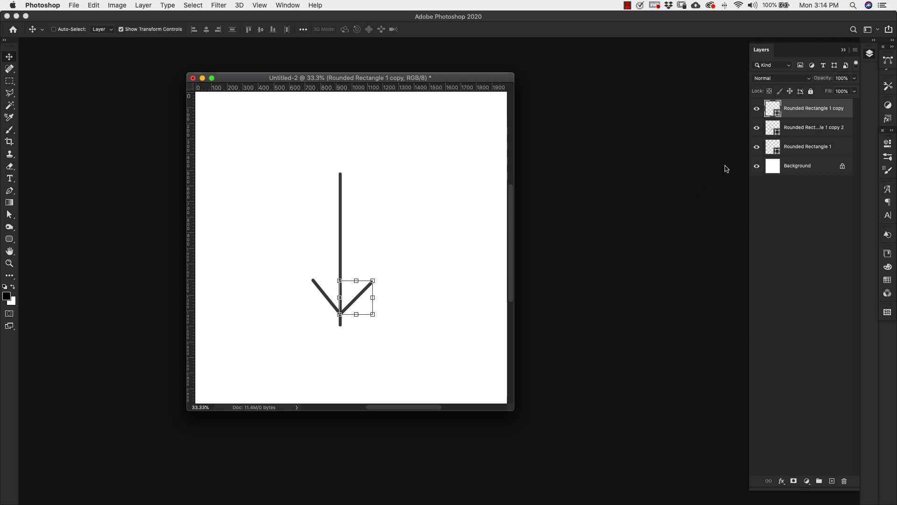
# Step: Select both short branches and duplicate the pair four times up the stem at even spacing
pyautogui.press('super')
pyautogui.keyDown('super'); pyautogui.click(810, 129); pyautogui.keyUp('super')
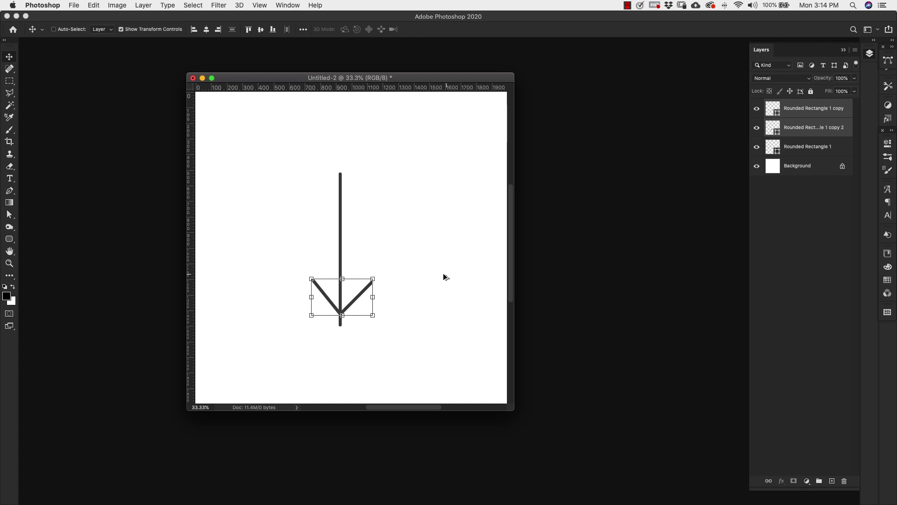
pyautogui.moveTo(412, 295)
pyautogui.mouseDown()
pyautogui.moveTo(423, 220)
pyautogui.moveTo(422, 249)
pyautogui.mouseUp()
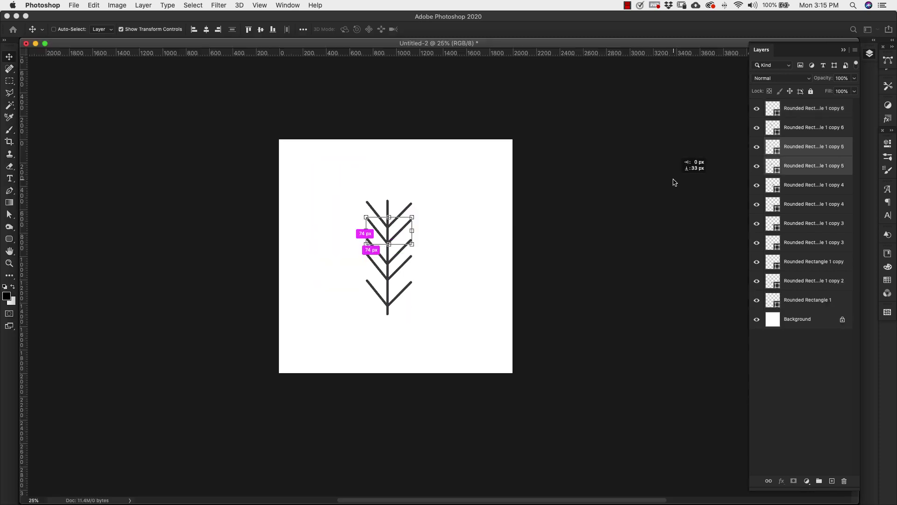
# Step: Group all the rounded rectangle layers and duplicate the group five times beneath the original
pyautogui.click(798, 109)
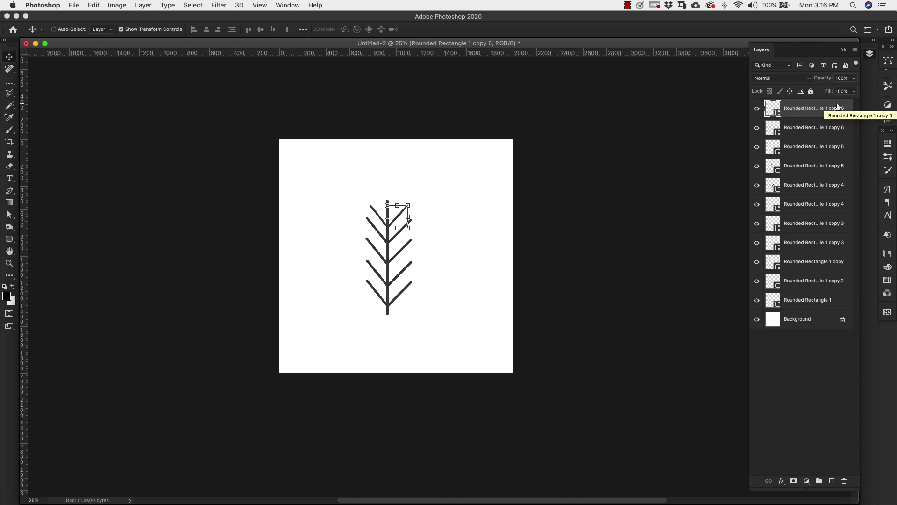
pyautogui.keyDown('shift'); pyautogui.click(822, 301); pyautogui.keyUp('shift')
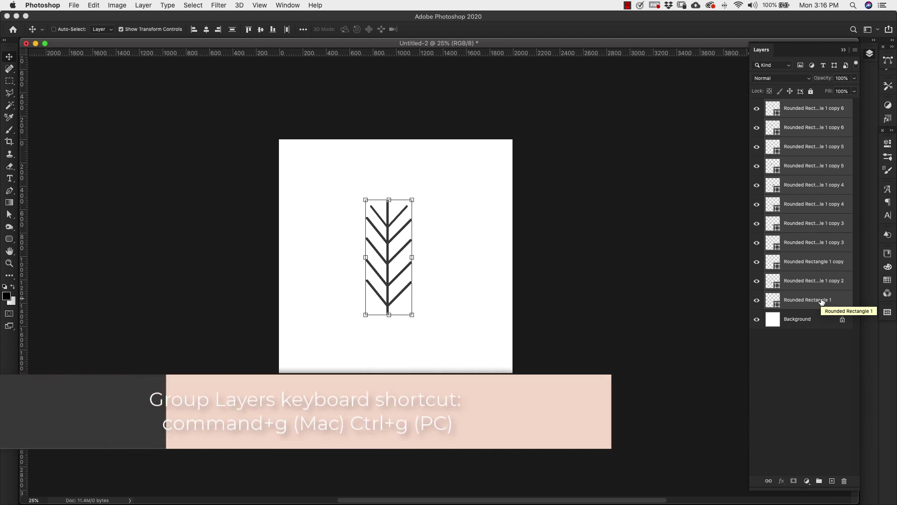
pyautogui.press('super+g')
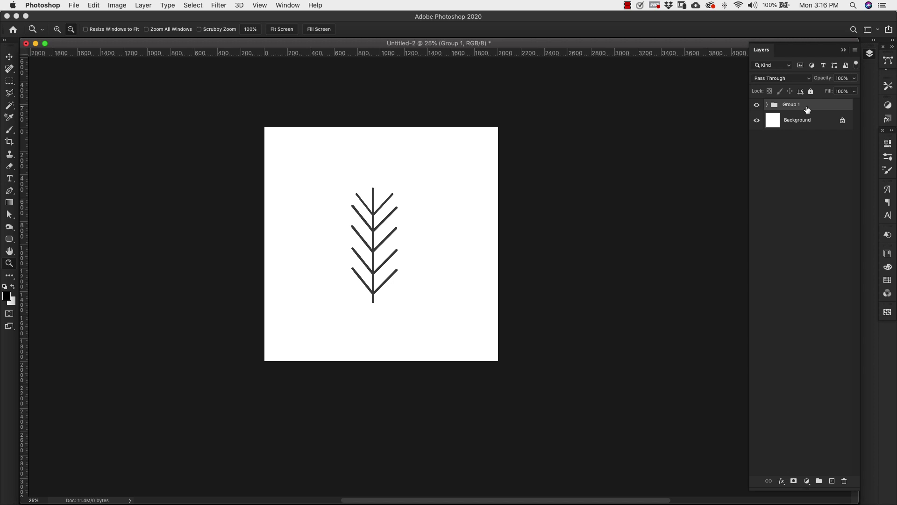
pyautogui.press('alt')
pyautogui.moveTo(810, 108); pyautogui.dragTo(798, 162)
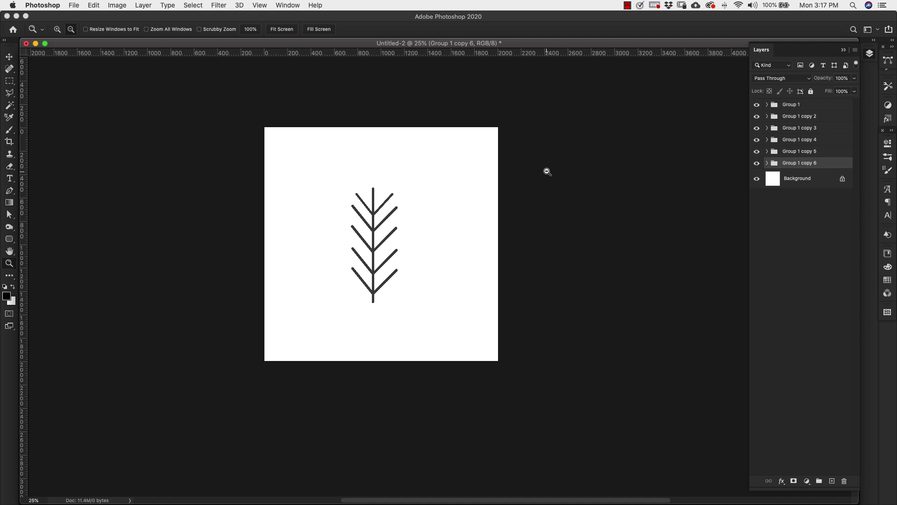
# Step: Rotate the Group 1 copy 2 branch toward the upper right and place its base at the base of the vertical branch
pyautogui.press('v')
pyautogui.click(795, 117)
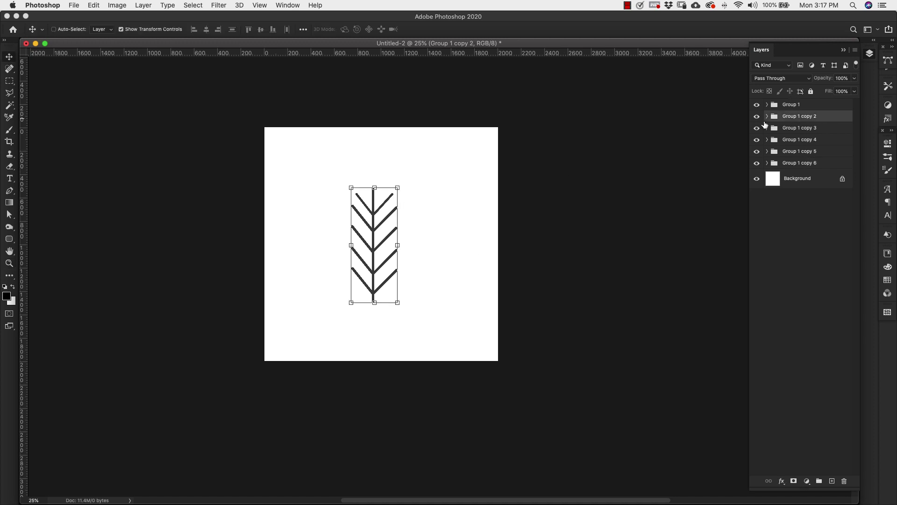
pyautogui.moveTo(408, 188); pyautogui.dragTo(430, 207)
pyautogui.moveTo(374, 245); pyautogui.dragTo(406, 248)
pyautogui.moveTo(465, 218); pyautogui.dragTo(481, 262)
pyautogui.moveTo(425, 269)
pyautogui.mouseDown()
pyautogui.moveTo(433, 257)
pyautogui.moveTo(435, 264)
pyautogui.mouseUp()
# Step: Rotate the Group 1 copy 3 branch toward the lower right and join its base to the other branches
pyautogui.click(793, 130)
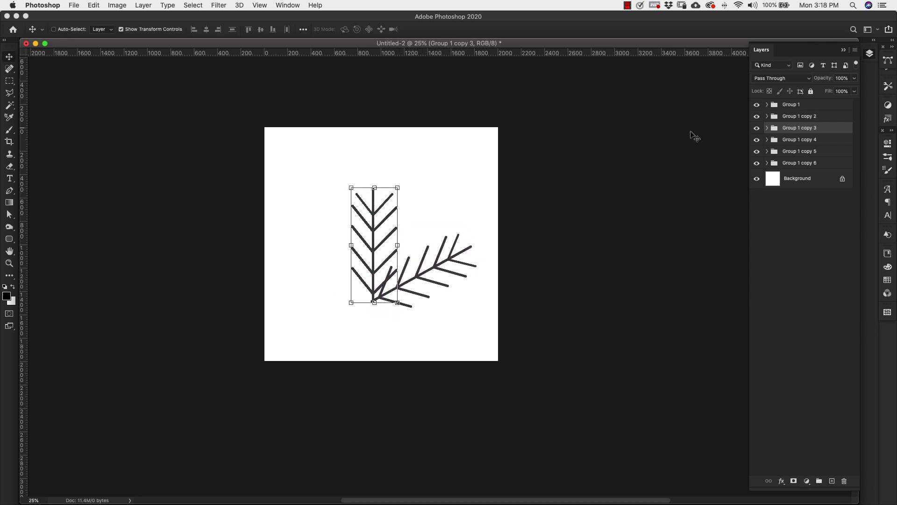
pyautogui.moveTo(403, 212); pyautogui.dragTo(440, 237)
pyautogui.moveTo(444, 204); pyautogui.dragTo(475, 327)
pyautogui.moveTo(411, 303); pyautogui.dragTo(422, 323)
pyautogui.press('Return')
# Step: Scale all the branch groups down together and move them to the upper part of the canvas
pyautogui.press('super+alt+a')
pyautogui.press('super+t')
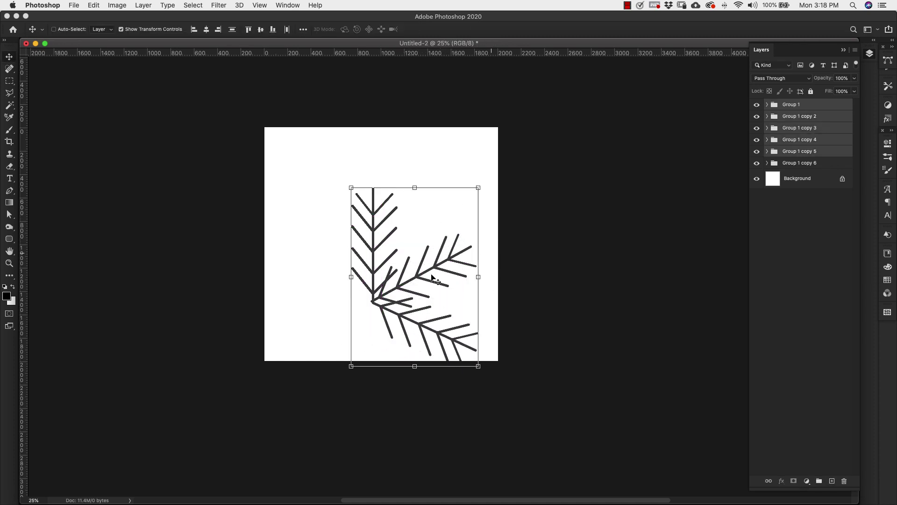
pyautogui.moveTo(477, 185); pyautogui.dragTo(429, 212)
pyautogui.press('Return')
pyautogui.moveTo(397, 261); pyautogui.dragTo(420, 203)
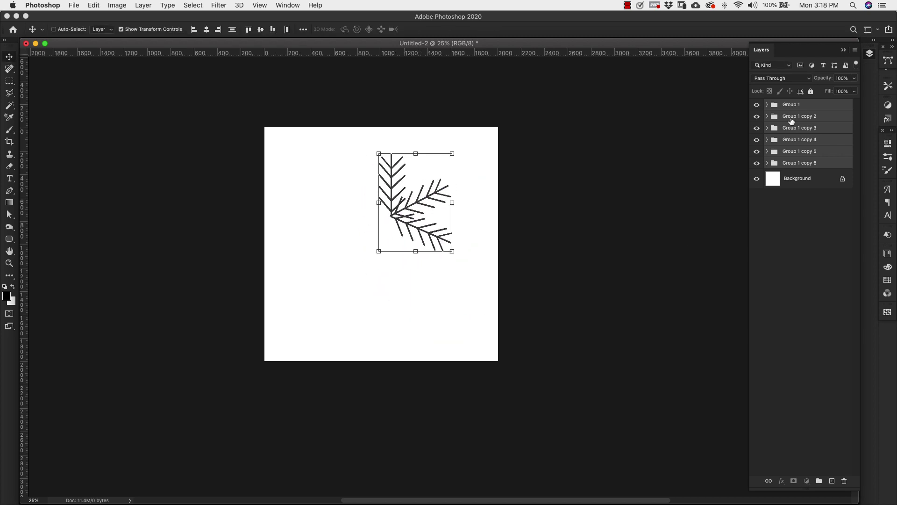
# Step: Fine-tune the rotation and position of the lower-right branch, Group 1 copy 3
pyautogui.click(800, 127)
pyautogui.press('super+t')
pyautogui.moveTo(456, 262); pyautogui.dragTo(453, 270)
pyautogui.moveTo(419, 227); pyautogui.dragTo(422, 229)
pyautogui.press('Return')
# Step: Rotate and position Group 1 copy 4, 5 and 6 as the upper-left, lower-left and downward arms, completing a six-armed snowflake
pyautogui.click(794, 140)
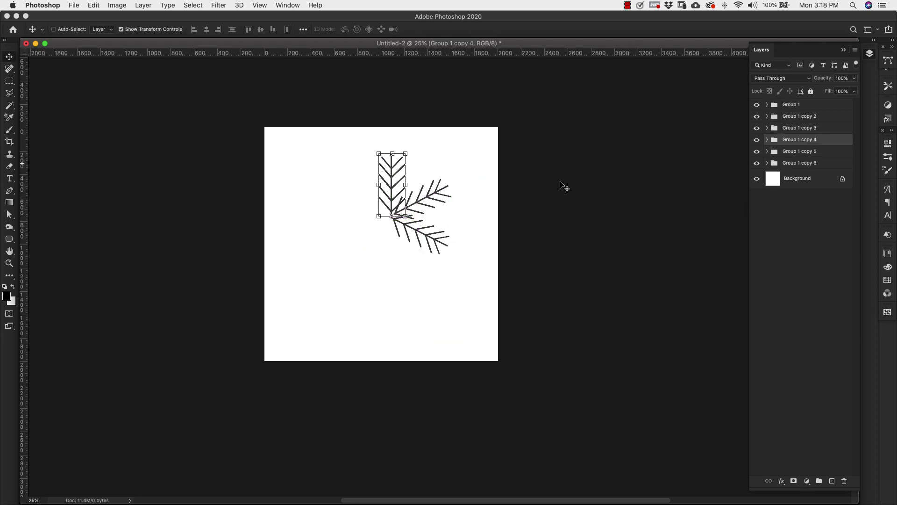
pyautogui.moveTo(370, 153); pyautogui.dragTo(331, 175)
pyautogui.moveTo(390, 192); pyautogui.dragTo(367, 229)
pyautogui.press('Return')
pyautogui.moveTo(330, 190); pyautogui.dragTo(406, 220)
pyautogui.press('Return')
pyautogui.hotkey('alt', '[')
pyautogui.press('super+t')
pyautogui.moveTo(363, 156); pyautogui.dragTo(379, 232)
pyautogui.press('Return')
# Step: Adjust the positions and rotation of the individual arms so their inner ends overlap at the snowflake's centre
pyautogui.press('super+equal')
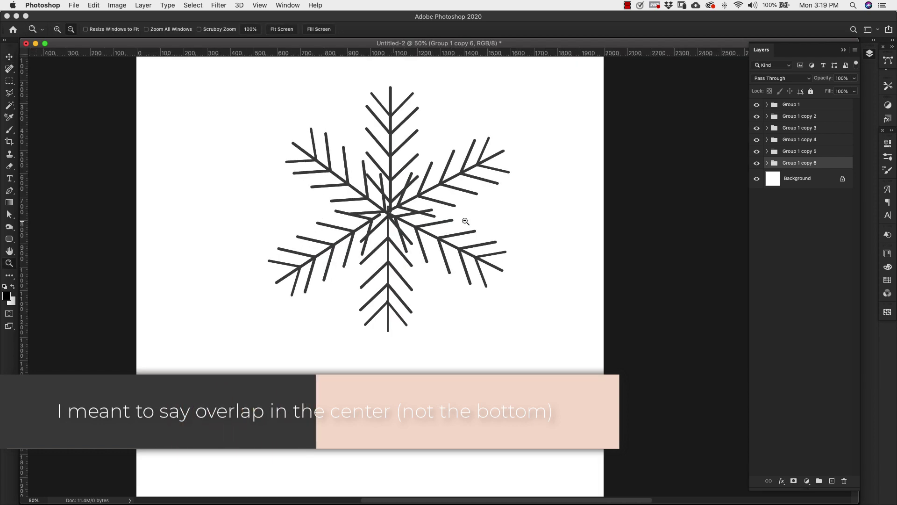
pyautogui.hotkey('alt', ']')
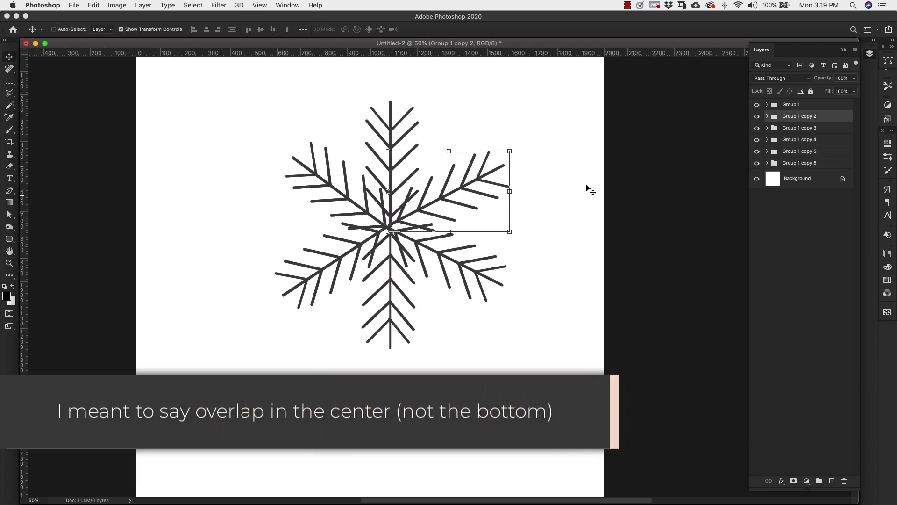
pyautogui.moveTo(591, 190); pyautogui.dragTo(603, 206)
pyautogui.hotkey('alt', ']')
pyautogui.hotkey('alt', ']')
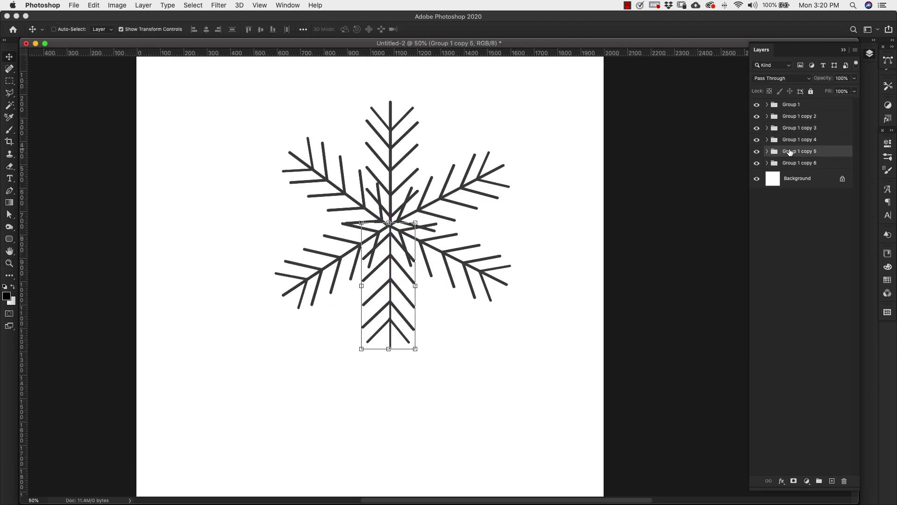
pyautogui.hotkey('alt', ']')
pyautogui.press('super+t')
pyautogui.moveTo(272, 312); pyautogui.dragTo(271, 309)
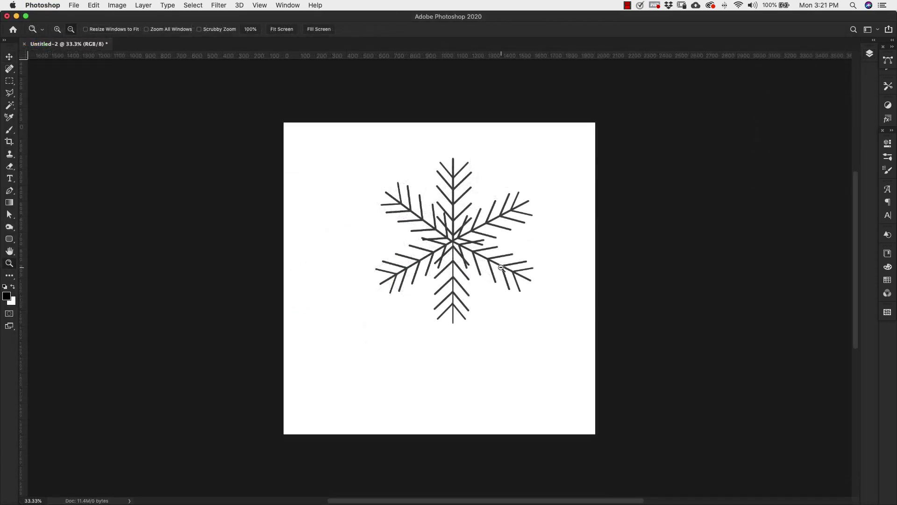
# Step: Define the snowflake as a brush preset named "Snowflake stamp"
pyautogui.click(94, 5)
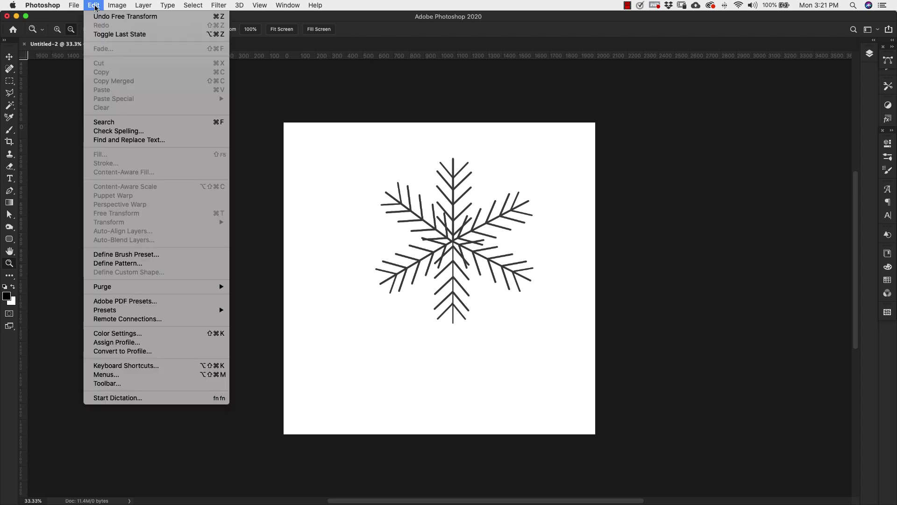
pyautogui.click(121, 254)
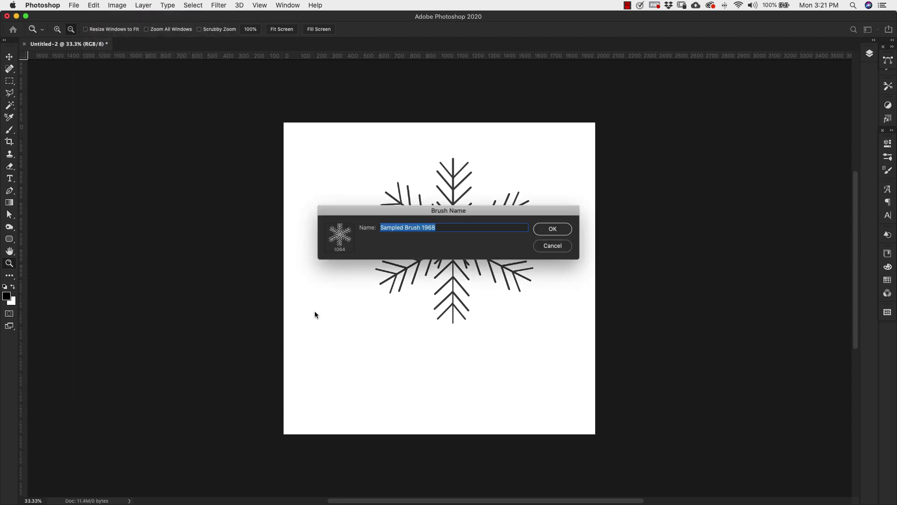
pyautogui.write('Snowflake stamp')
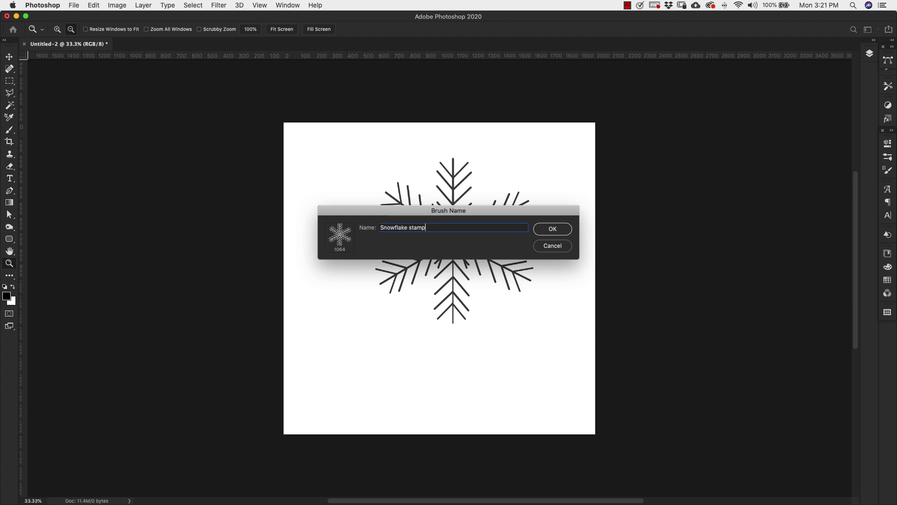
pyautogui.click(545, 231)
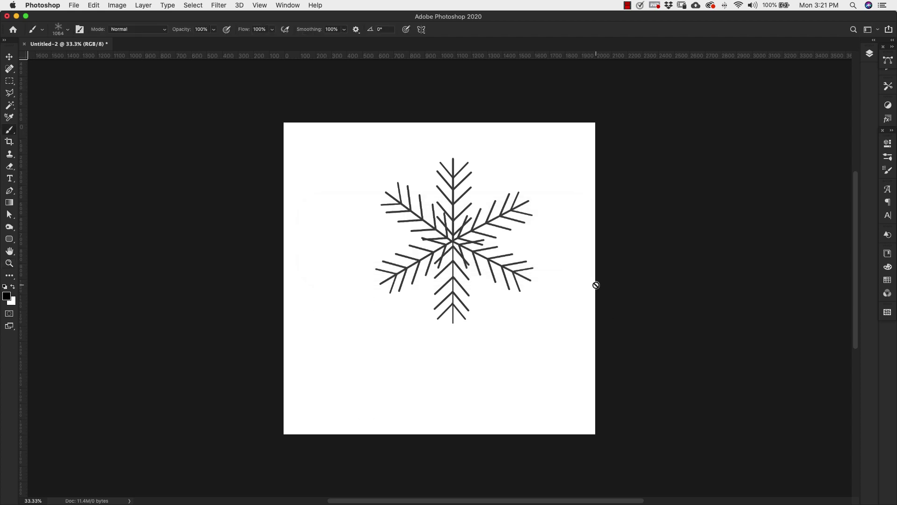
# Step: Add a new layer and stamp a black snowflake below and left of the original with the brush reduced to 300 px
pyautogui.click(869, 55)
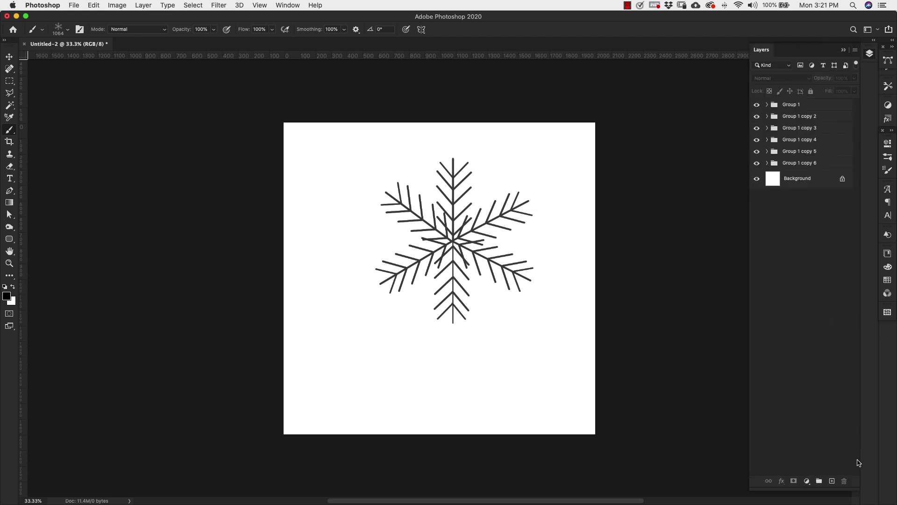
pyautogui.click(832, 482)
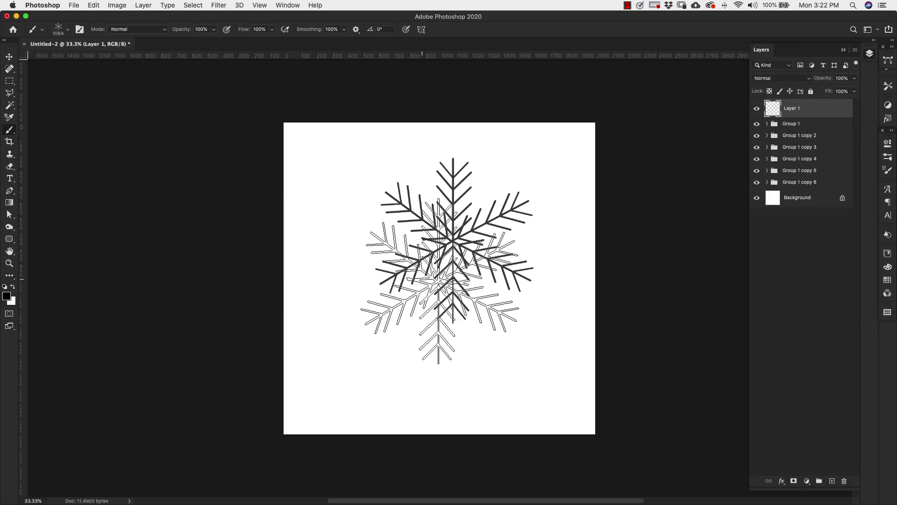
pyautogui.press('[')
pyautogui.press('[')
pyautogui.press('[')
pyautogui.press('[')
pyautogui.press('[')
pyautogui.press('[')
pyautogui.press('[')
pyautogui.press('[')
pyautogui.click(373, 353)
# Step: Set the foreground colour to teal 0cb9b7 and stamp two small snowflakes around the original's upper arms
pyautogui.click(7, 296)
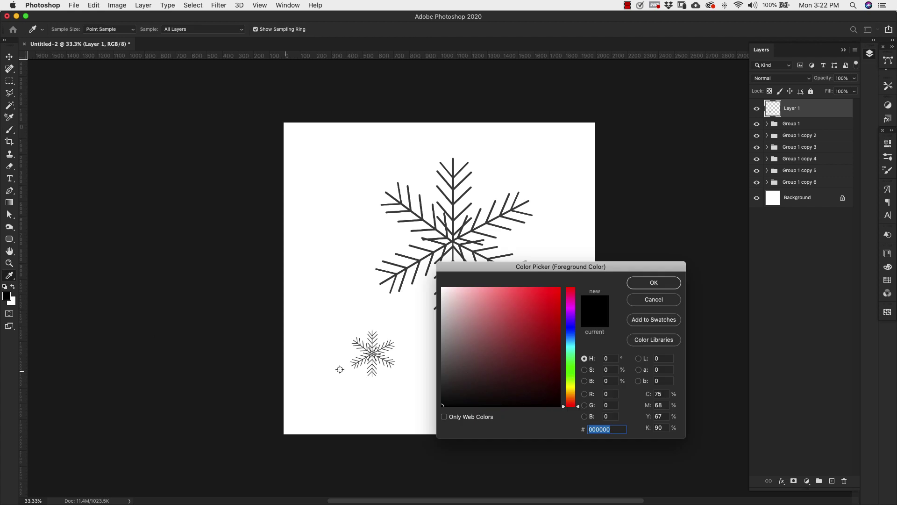
pyautogui.click(571, 348)
pyautogui.click(552, 320)
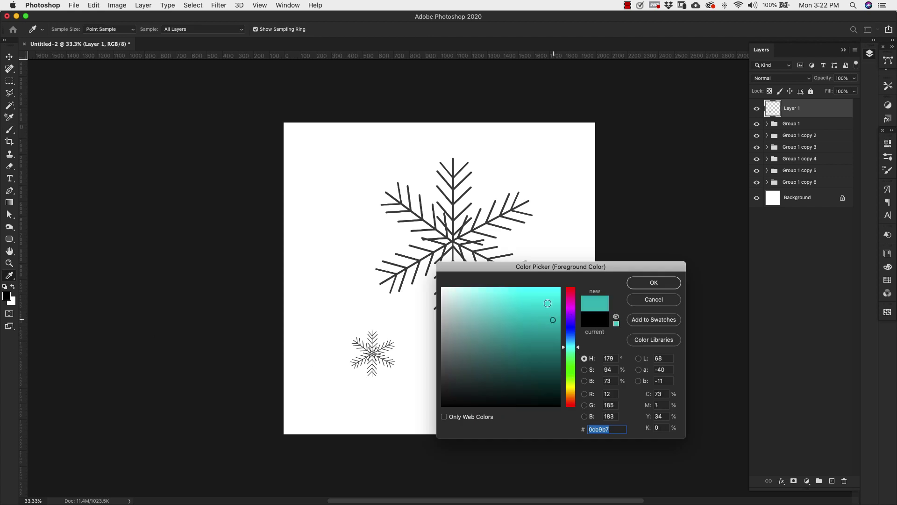
pyautogui.press('Return')
pyautogui.click(541, 201)
pyautogui.click(434, 175)
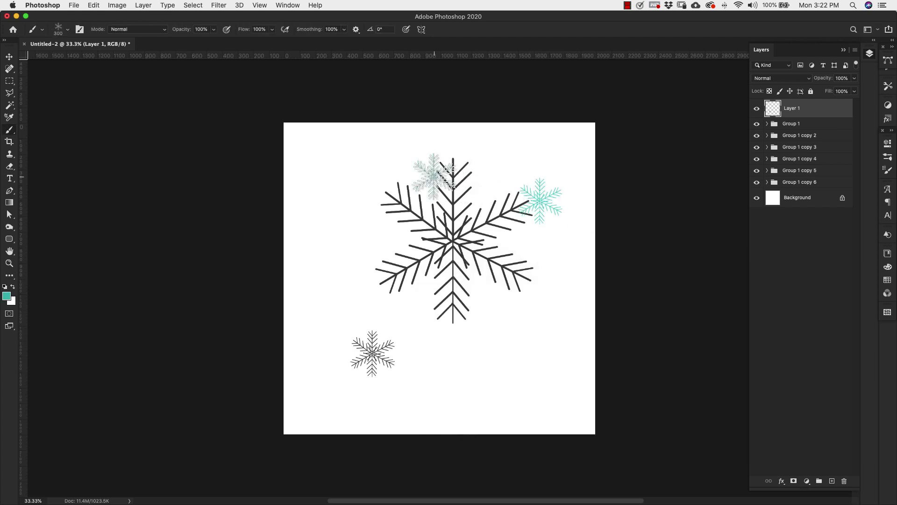
# Step: Stamp six more teal snowflakes around the sides and lower part of the large snowflake
pyautogui.click(356, 232)
pyautogui.click(333, 280)
pyautogui.click(410, 337)
pyautogui.click(566, 380)
pyautogui.click(530, 281)
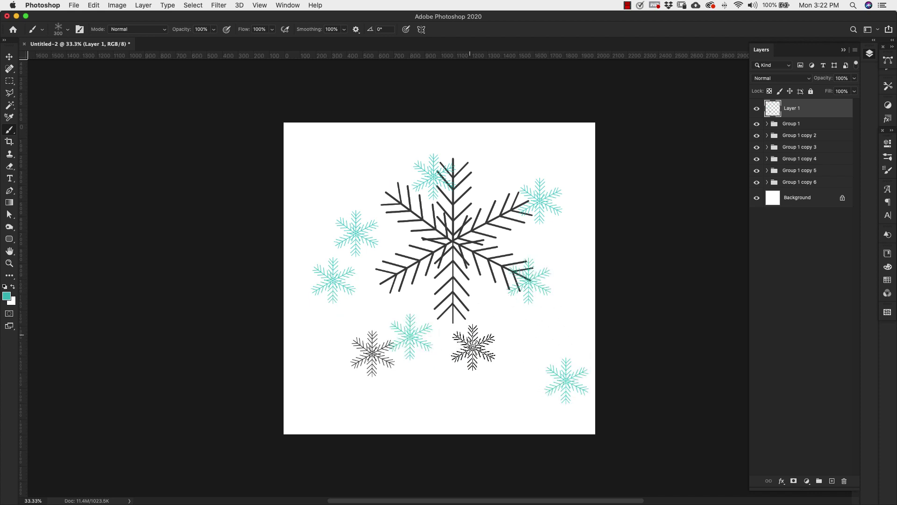
pyautogui.click(486, 360)
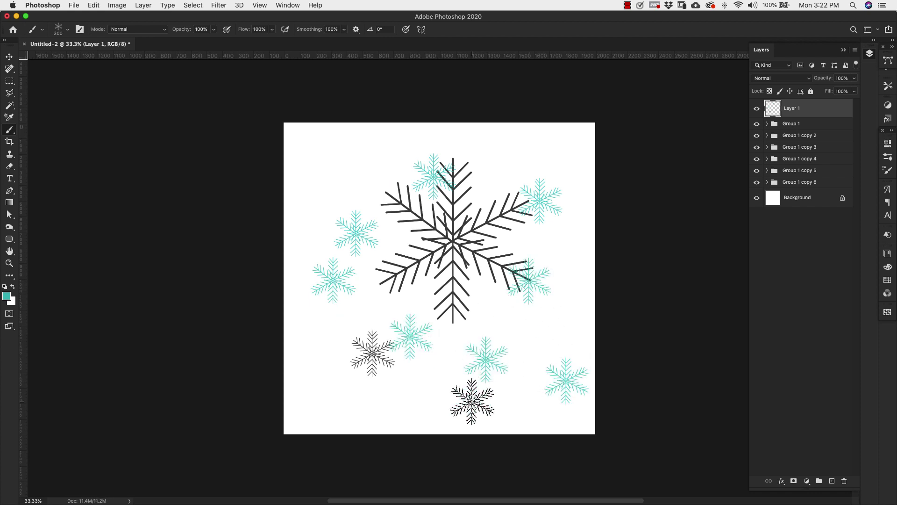
# Step: Undo all the test stamps and the added layer, leaving only the original snowflake
pyautogui.press('super+z')
pyautogui.press('super+z')
pyautogui.press('super+z')
pyautogui.press('super+z')
pyautogui.press('super+z')
pyautogui.press('super+z')
pyautogui.press('super+z')
pyautogui.press('super+z')
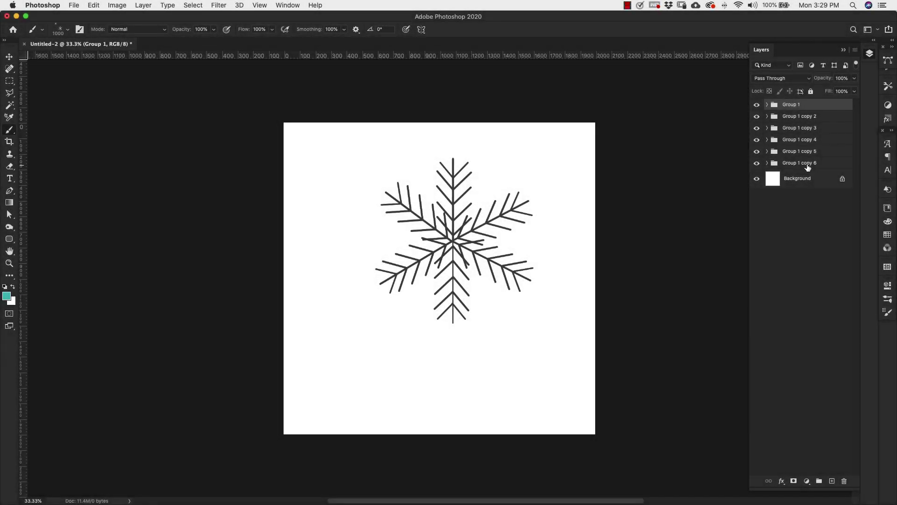
# Step: Merge the six snowflake arm groups into a single layer and check it by toggling its visibility
pyautogui.keyDown('shift'); pyautogui.click(807, 165); pyautogui.keyUp('shift')
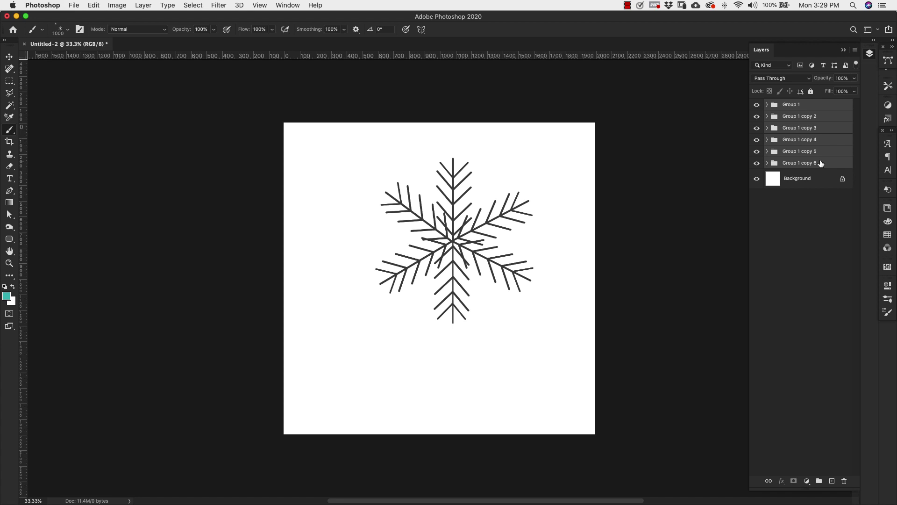
pyautogui.press('super+e')
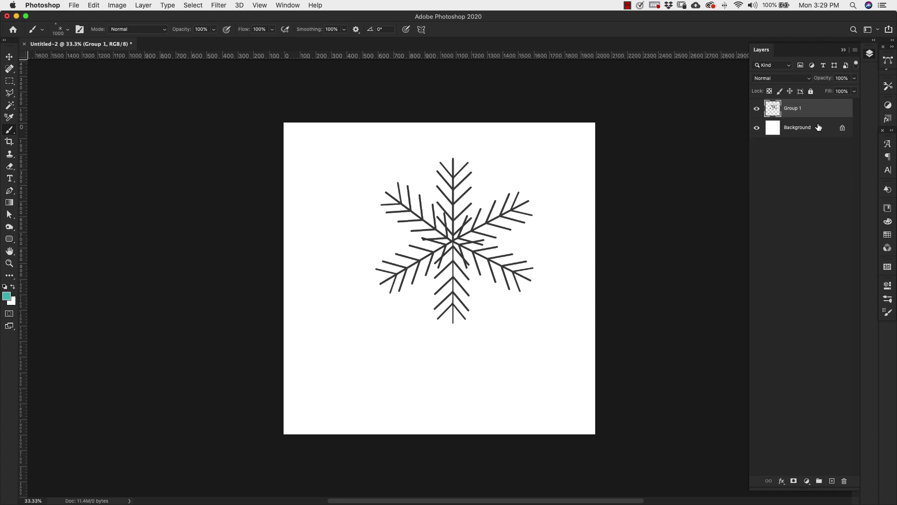
pyautogui.click(757, 108)
pyautogui.click(758, 109)
# Step: Move the snowflake to the canvas's lower right and place a duplicate scaled to 55.51% in the upper left, leaving no layer selected
pyautogui.press('v')
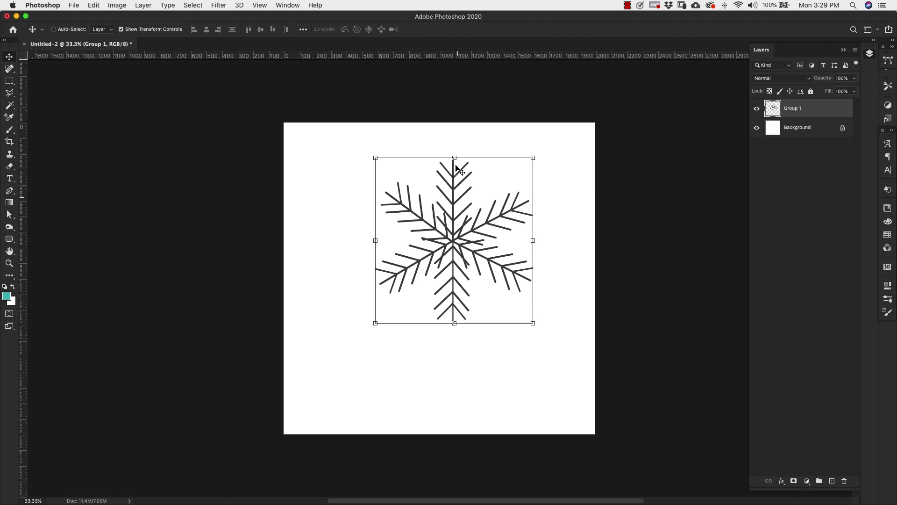
pyautogui.moveTo(468, 218); pyautogui.dragTo(382, 199)
pyautogui.moveTo(464, 300); pyautogui.dragTo(398, 223)
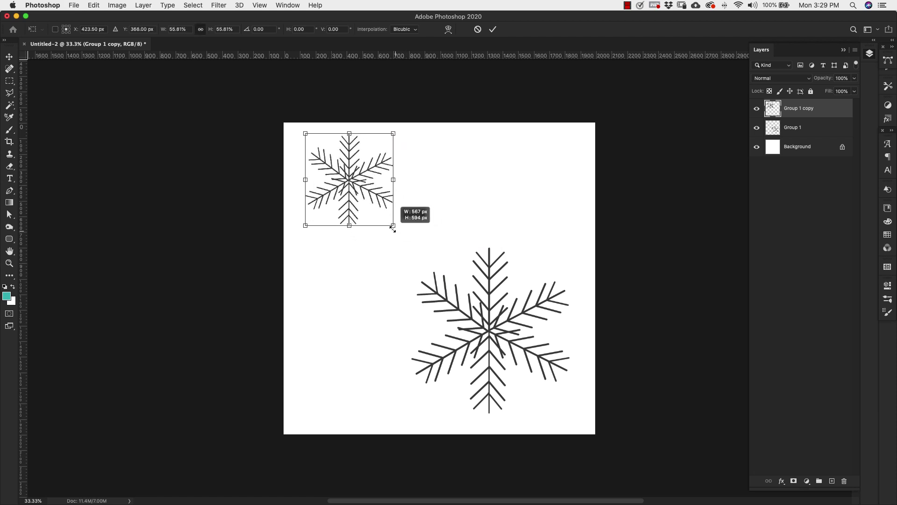
pyautogui.moveTo(368, 180); pyautogui.dragTo(387, 206)
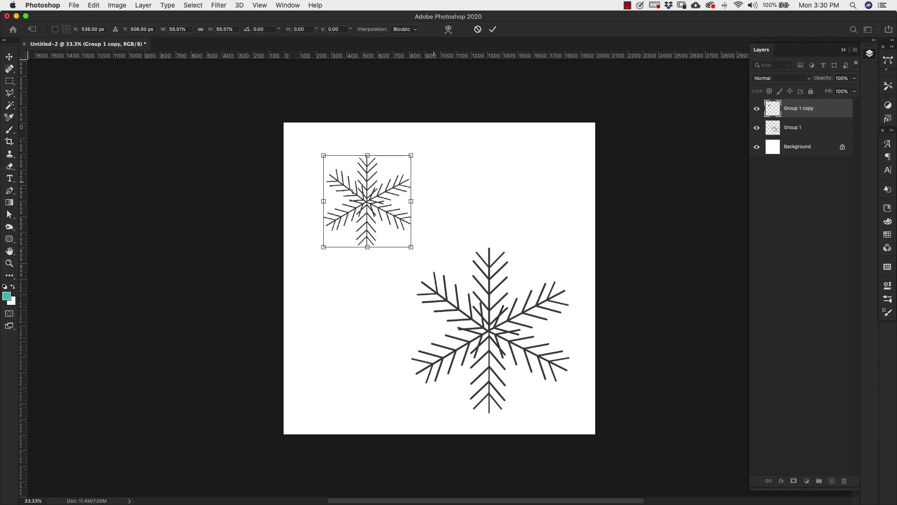
pyautogui.click(830, 198)
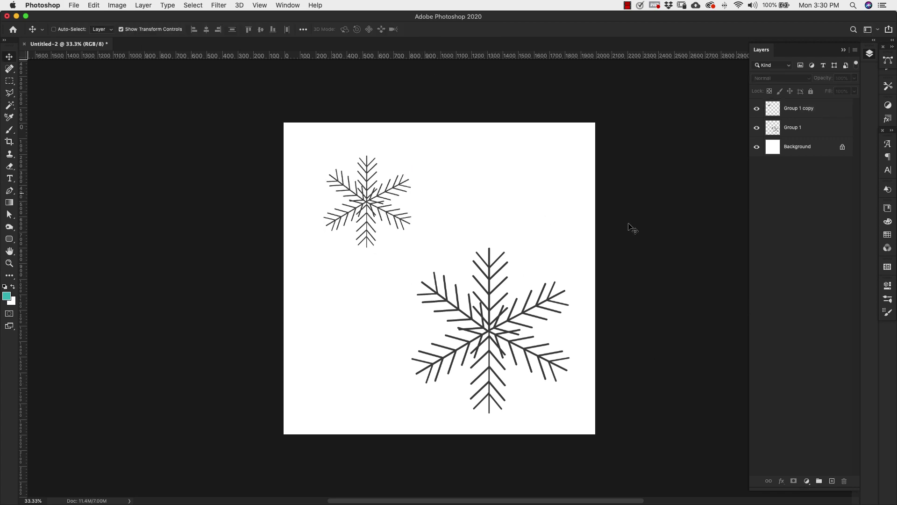
# Step: Define the two snowflakes as a brush preset named "Flurry brush"
pyautogui.click(91, 6)
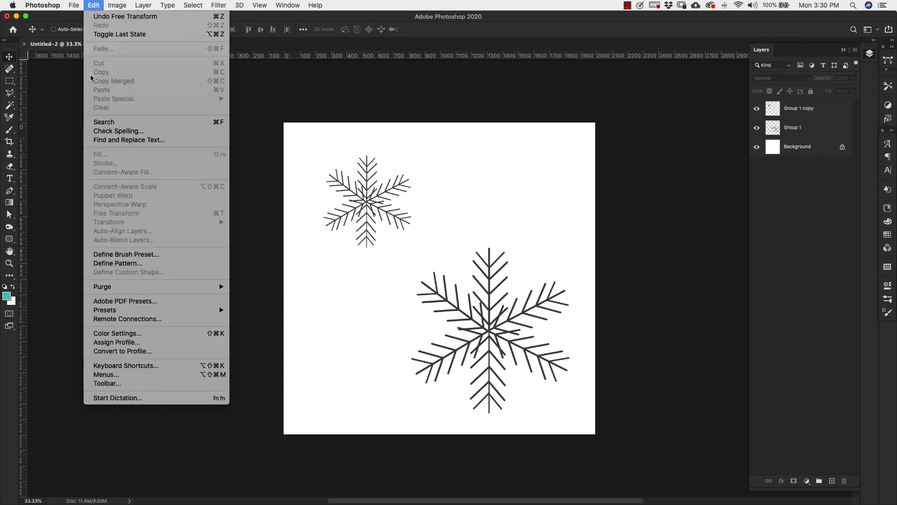
pyautogui.click(124, 258)
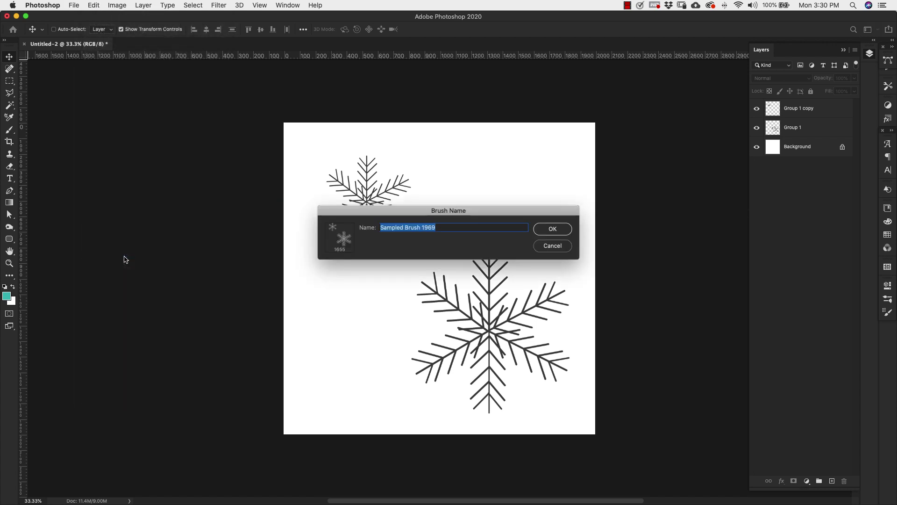
pyautogui.write('Flurry b')
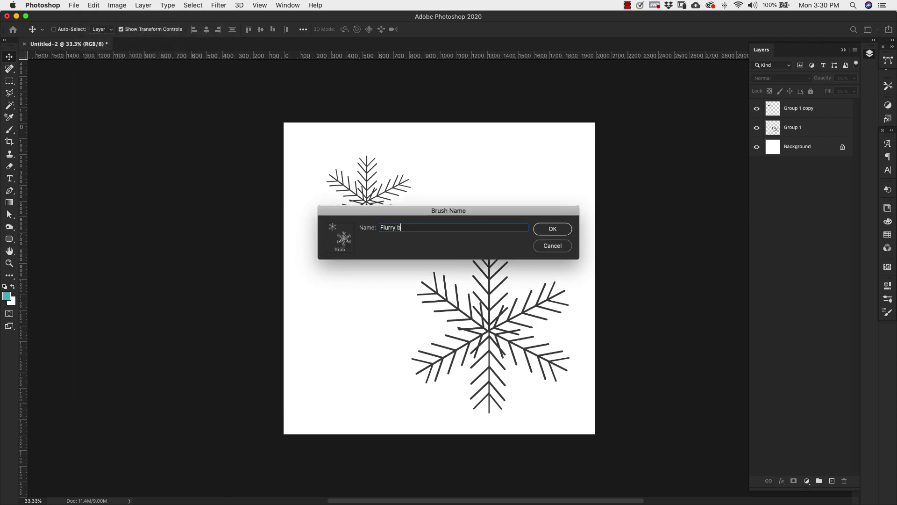
pyautogui.press('Return')
# Step: Set the flurry brush's tip size to 130 px and its spacing to 100%
pyautogui.press('b')
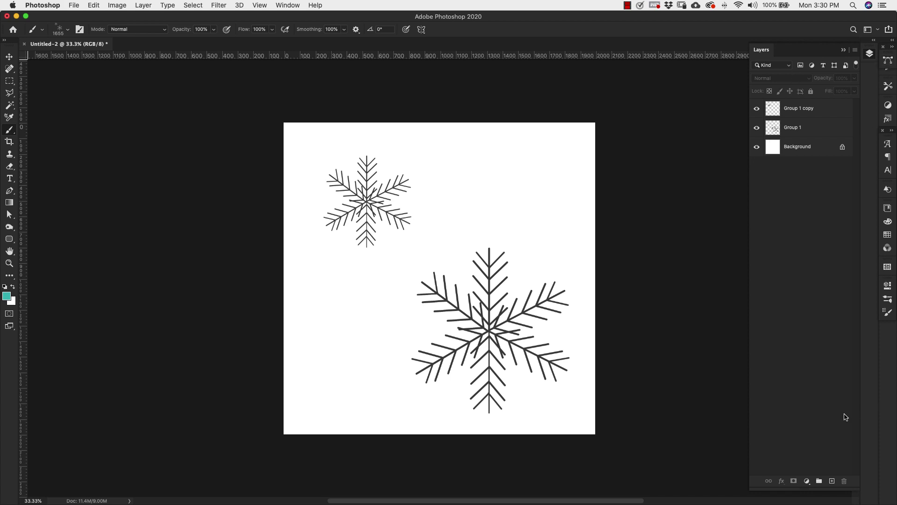
pyautogui.click(887, 313)
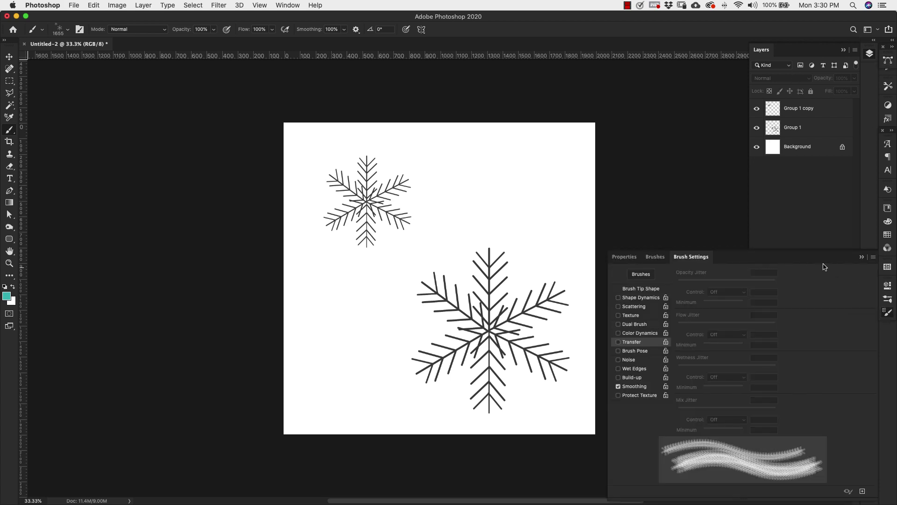
pyautogui.moveTo(817, 258); pyautogui.dragTo(769, 163)
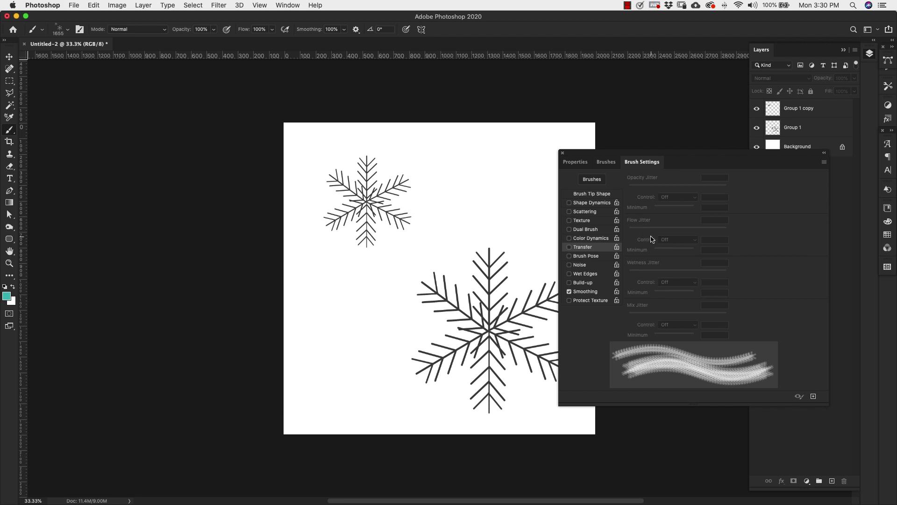
pyautogui.click(589, 195)
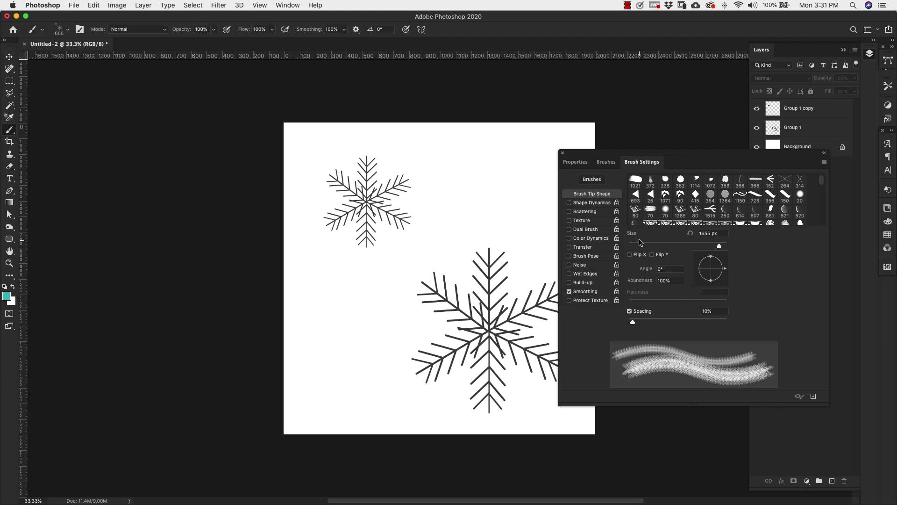
pyautogui.moveTo(718, 247); pyautogui.dragTo(685, 246)
pyautogui.moveTo(632, 323); pyautogui.dragTo(678, 322)
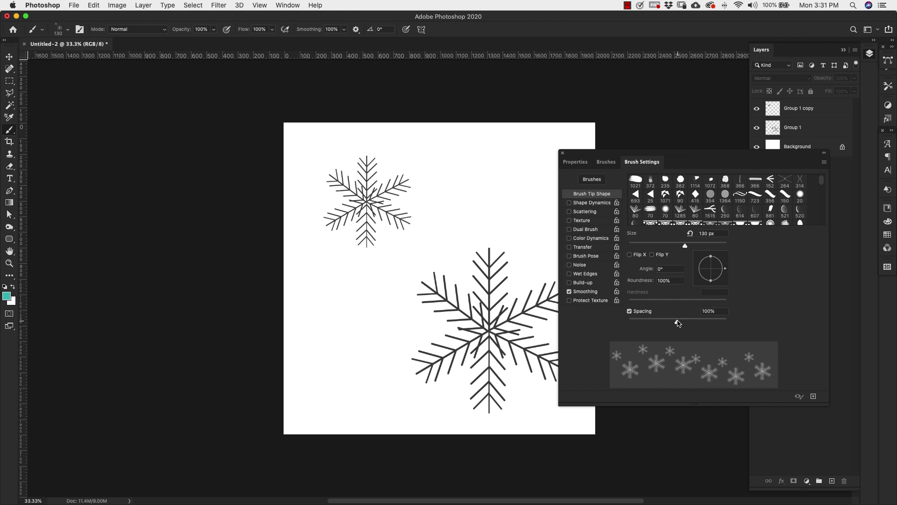
# Step: Enable Shape Dynamics with 100% size jitter and 18% angle jitter, and slightly raise the roundness jitter
pyautogui.click(584, 203)
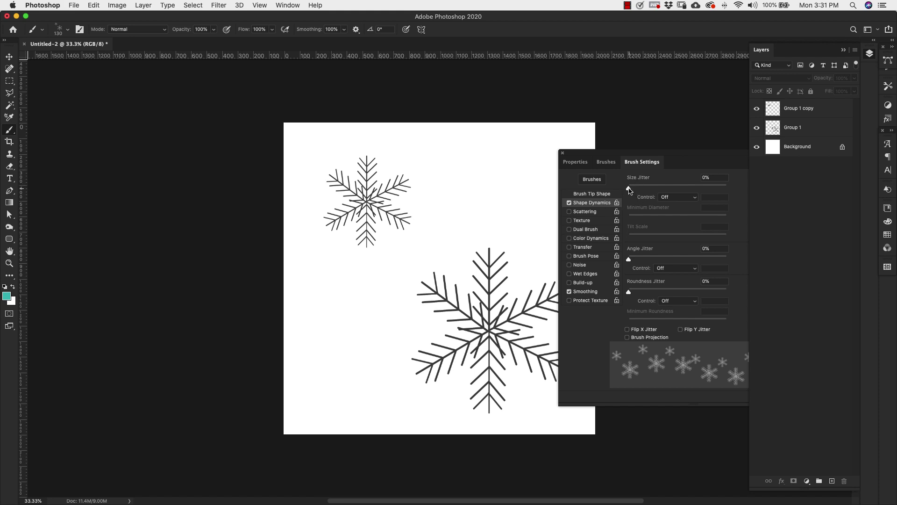
pyautogui.moveTo(629, 189); pyautogui.dragTo(743, 192)
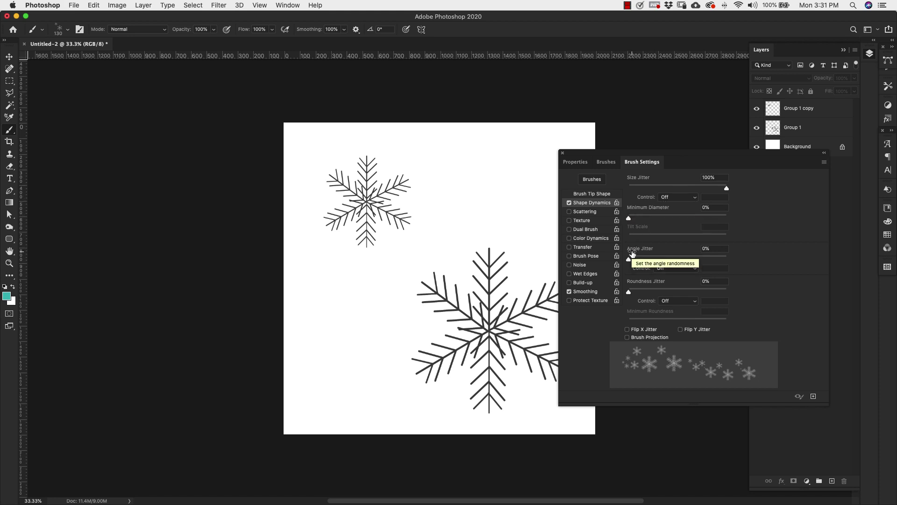
pyautogui.moveTo(629, 258); pyautogui.dragTo(647, 260)
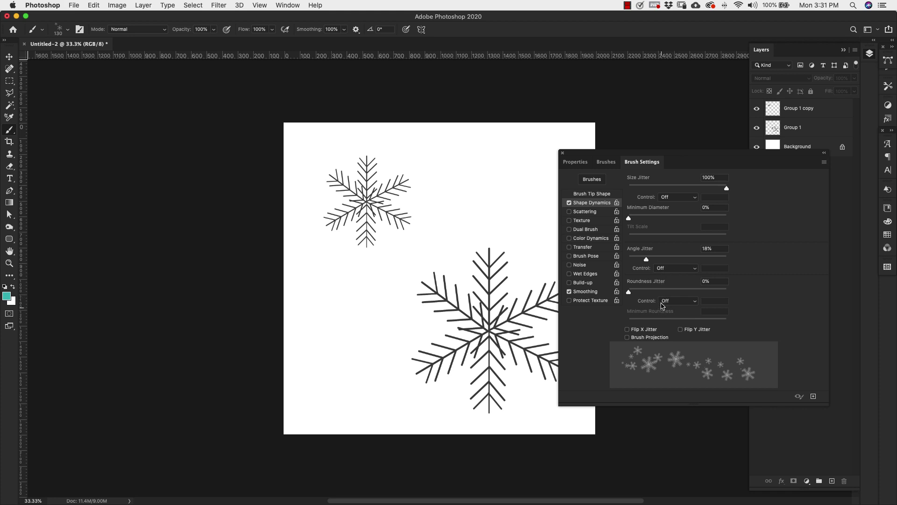
pyautogui.moveTo(629, 292); pyautogui.dragTo(640, 293)
# Step: Enable Scattering on both axes at 48% with a count of 3, and enable Transfer with 100% opacity jitter
pyautogui.click(587, 213)
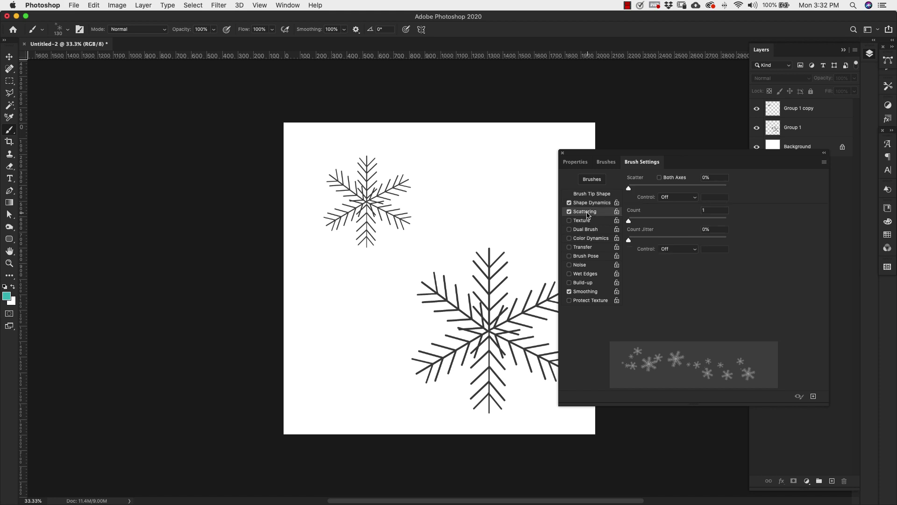
pyautogui.click(660, 178)
pyautogui.moveTo(630, 190); pyautogui.dragTo(637, 191)
pyautogui.click(715, 178)
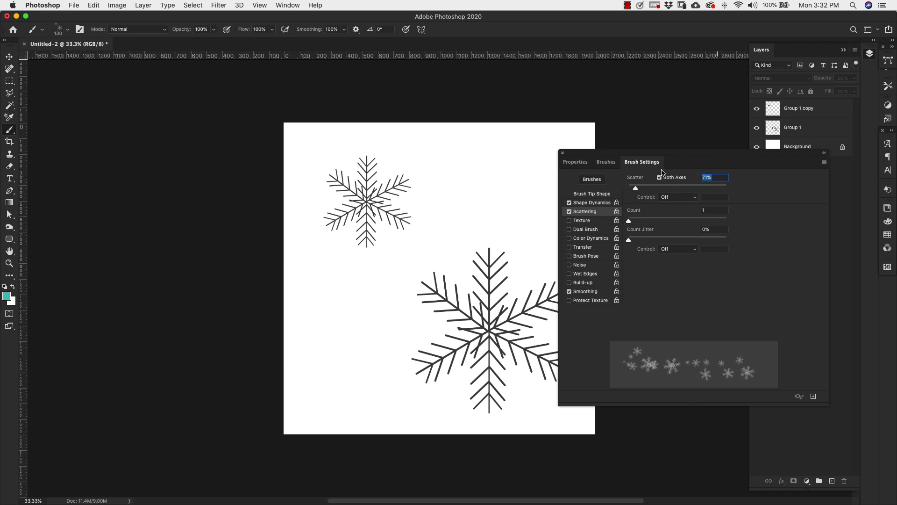
pyautogui.write('48')
pyautogui.click(710, 210)
pyautogui.write('3')
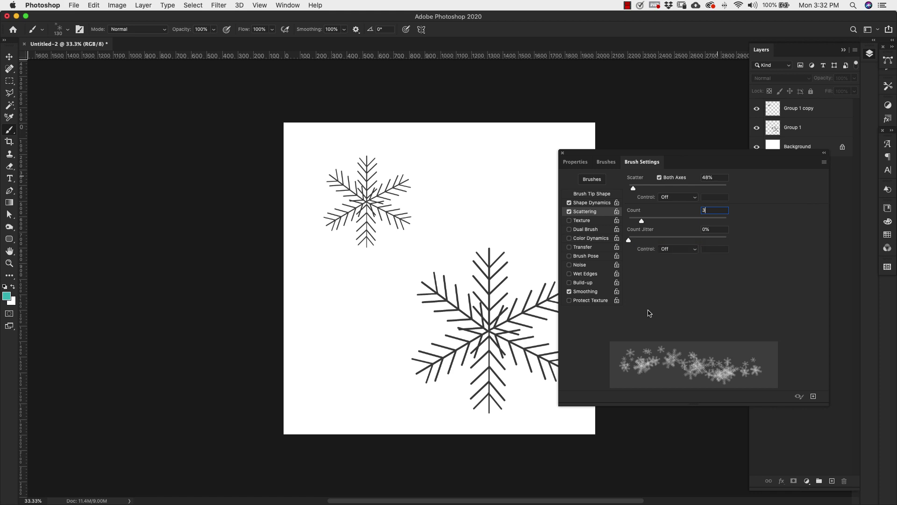
pyautogui.click(664, 314)
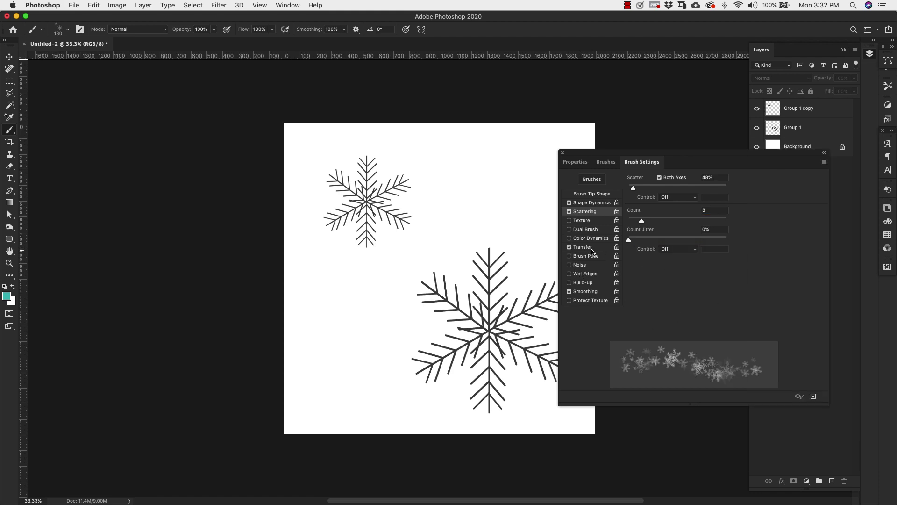
pyautogui.click(615, 247)
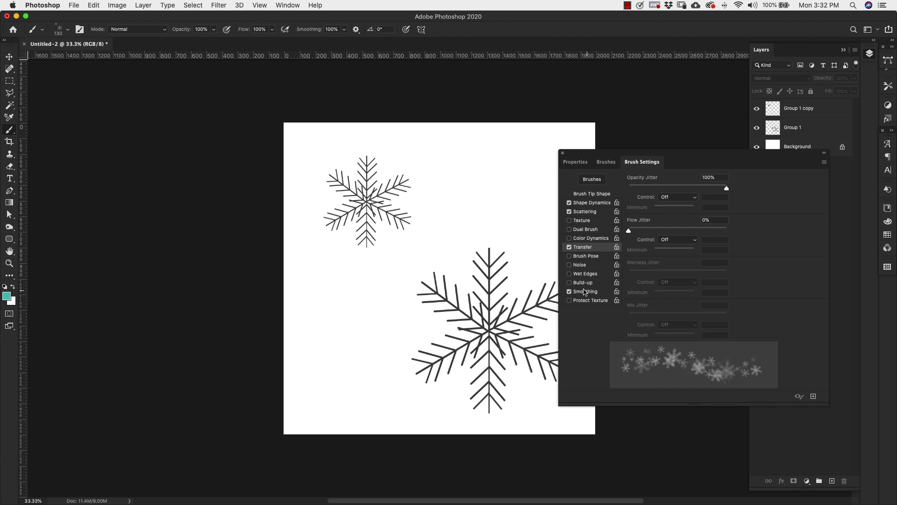
# Step: Save the configured brush as a new preset named "Flurry Snowflake" and put away the brush settings
pyautogui.click(823, 164)
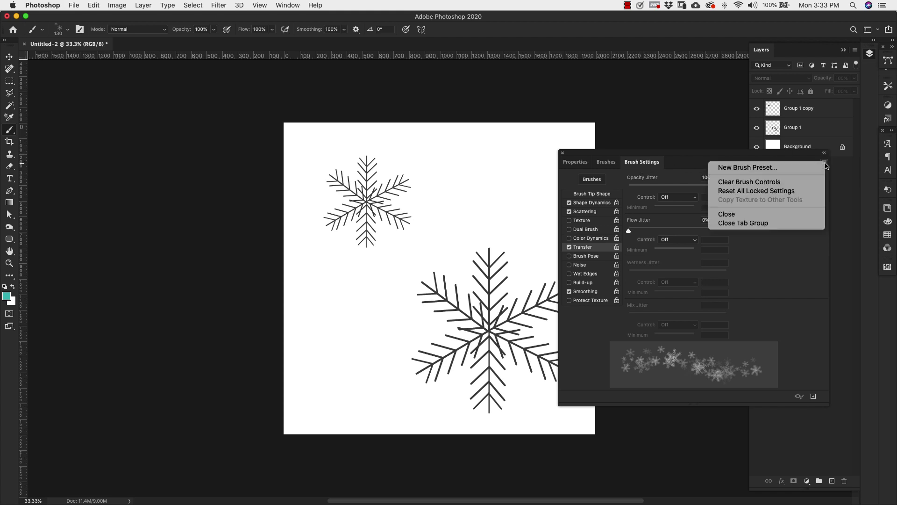
pyautogui.click(765, 168)
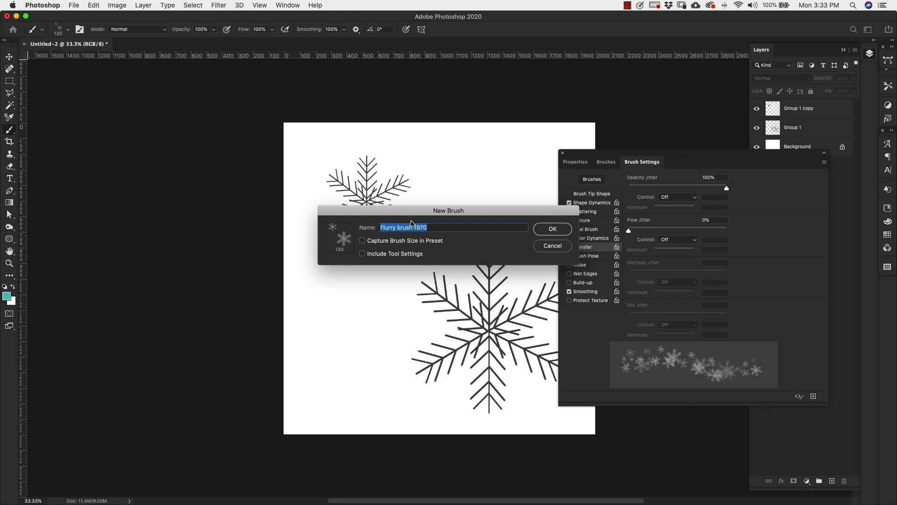
pyautogui.write('Flurry Snowflake')
pyautogui.click(553, 229)
pyautogui.click(824, 153)
pyautogui.moveTo(567, 152)
pyautogui.mouseDown()
pyautogui.moveTo(884, 280)
pyautogui.moveTo(886, 295)
pyautogui.mouseUp()
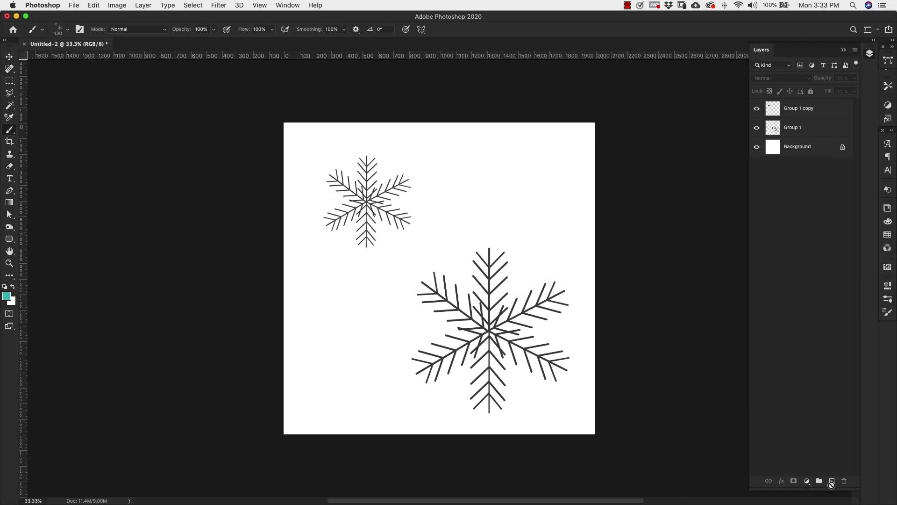
# Step: Add a new layer, paint a short teal test stroke beside the small snowflake, and undo the stroke
pyautogui.click(832, 481)
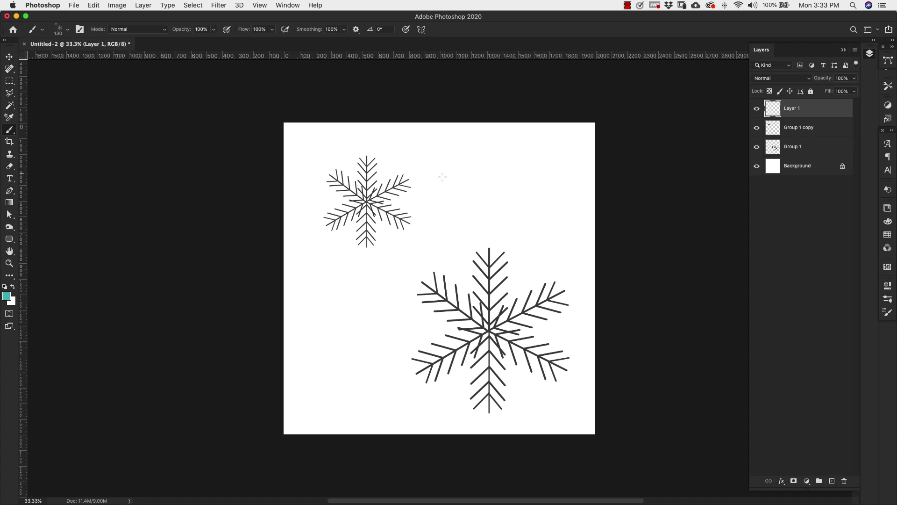
pyautogui.moveTo(442, 177)
pyautogui.mouseDown()
pyautogui.moveTo(476, 185)
pyautogui.moveTo(531, 223)
pyautogui.mouseUp()
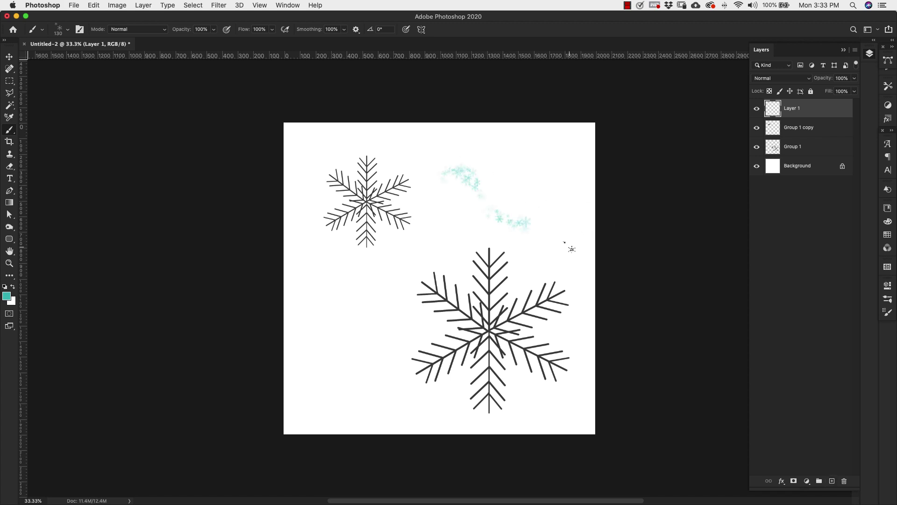
pyautogui.press('super+z')
# Step: Hide both snowflake layers and paint a wavy teal snowflake flurry across the canvas with the brush enlarged to 400 px
pyautogui.press(']')
pyautogui.press(']')
pyautogui.press(']')
pyautogui.press(']')
pyautogui.press(']')
pyautogui.press(']')
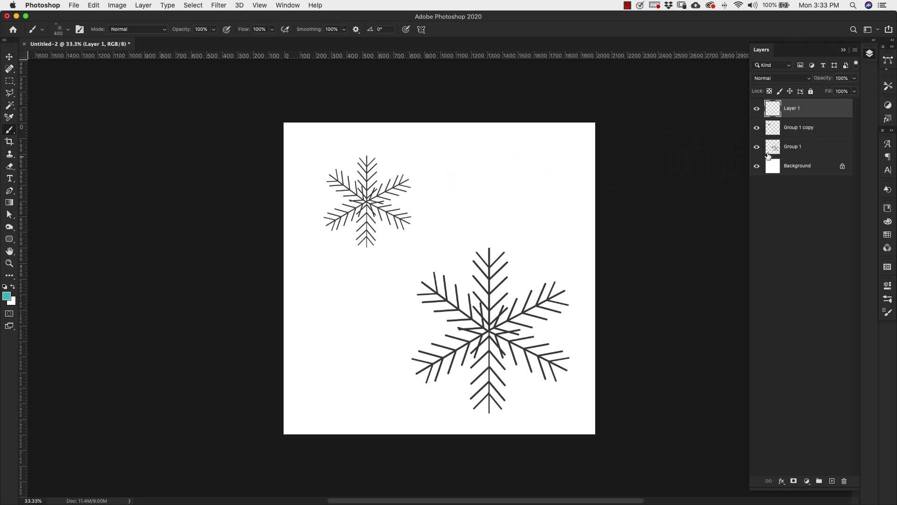
pyautogui.moveTo(756, 127); pyautogui.dragTo(757, 146)
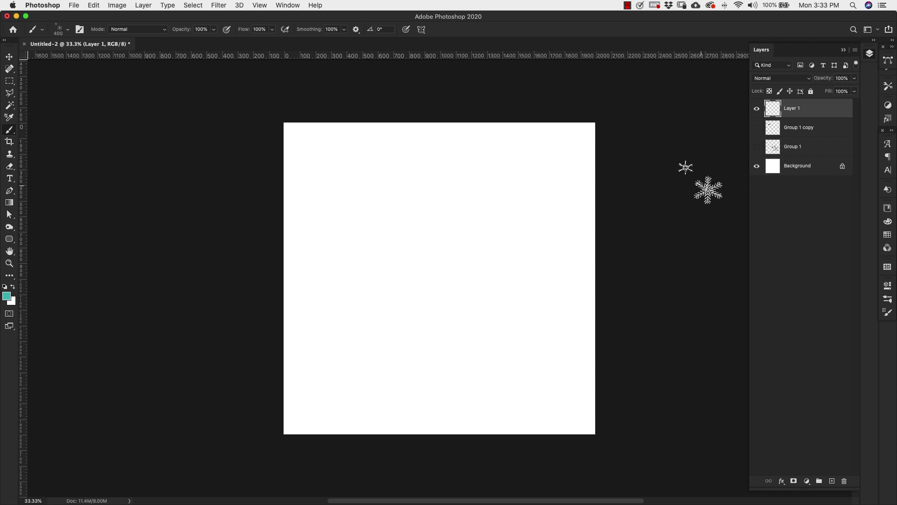
pyautogui.moveTo(364, 189)
pyautogui.mouseDown()
pyautogui.moveTo(533, 290)
pyautogui.moveTo(599, 234)
pyautogui.moveTo(666, 296)
pyautogui.mouseUp()
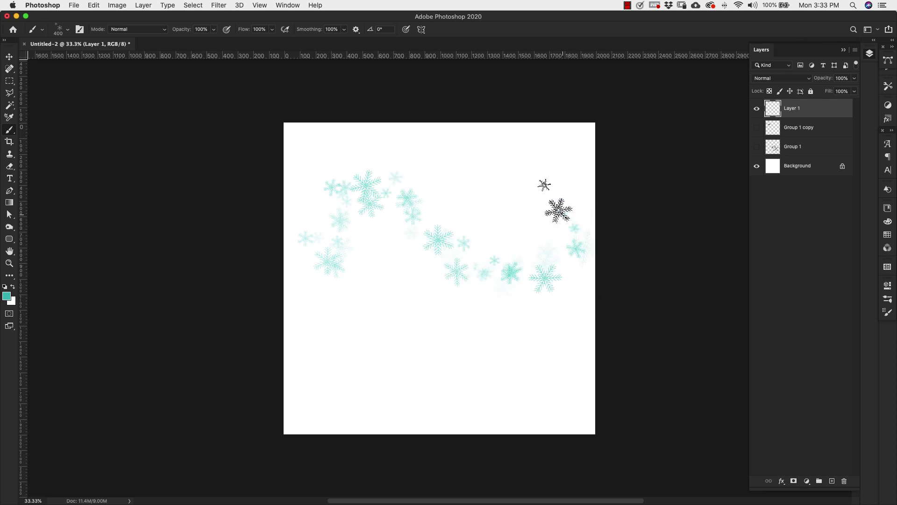
pyautogui.moveTo(558, 208); pyautogui.dragTo(465, 201)
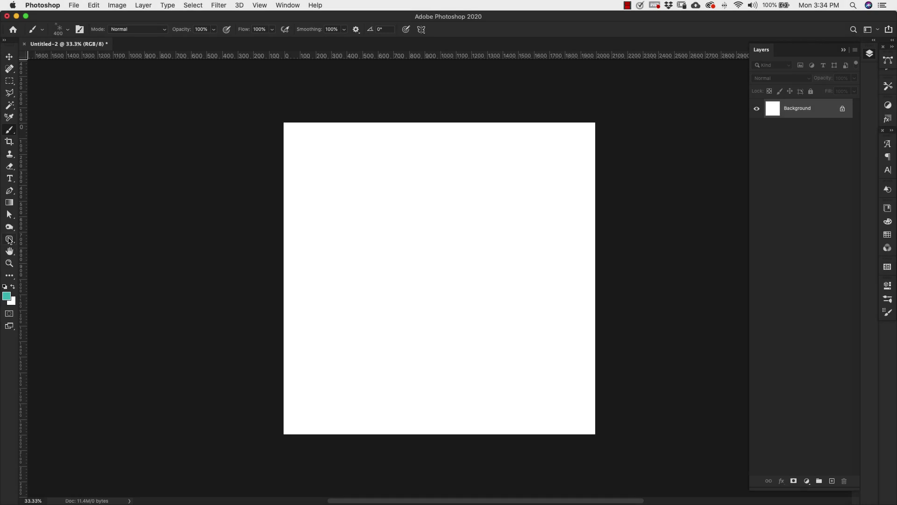
# Step: Draw a thin vertical ellipse about 18 by 1282 px near the canvas's left edge and duplicate its layer nine times
pyautogui.click(9, 239)
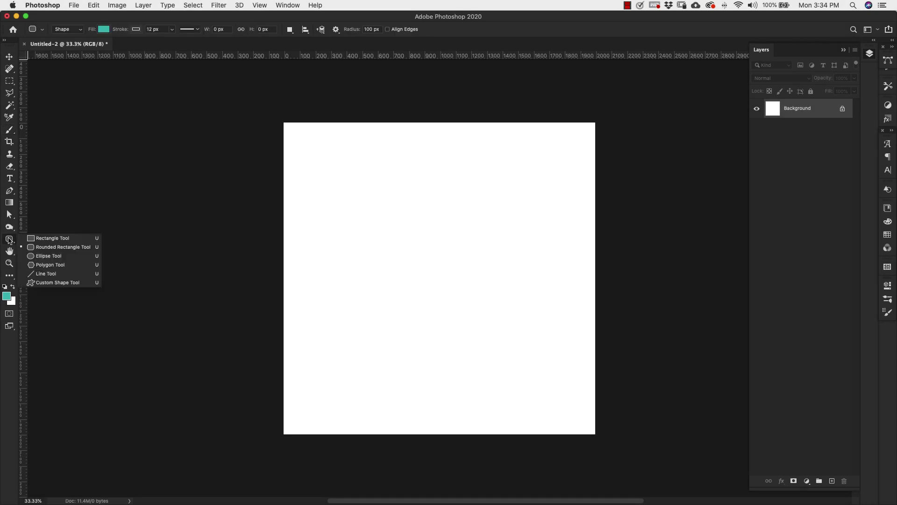
pyautogui.click(43, 257)
pyautogui.moveTo(313, 151); pyautogui.dragTo(316, 350)
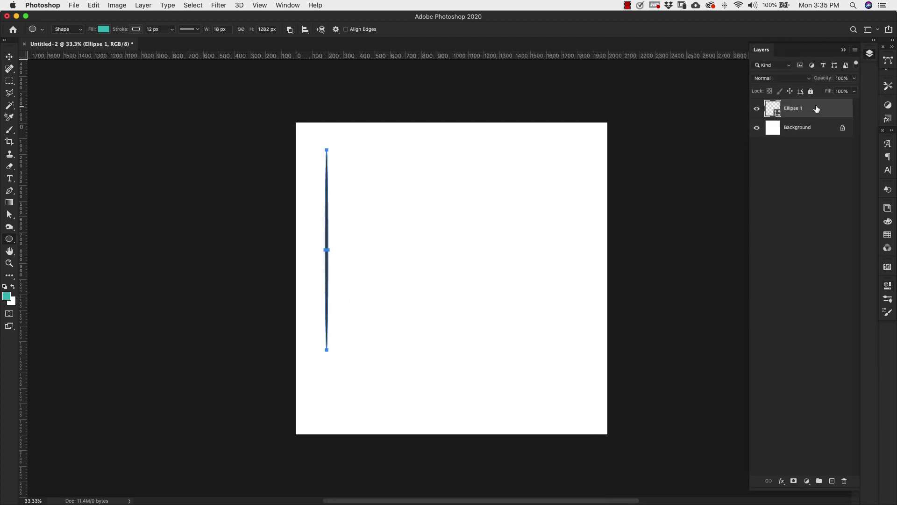
pyautogui.moveTo(817, 108); pyautogui.dragTo(827, 276)
pyautogui.press('v')
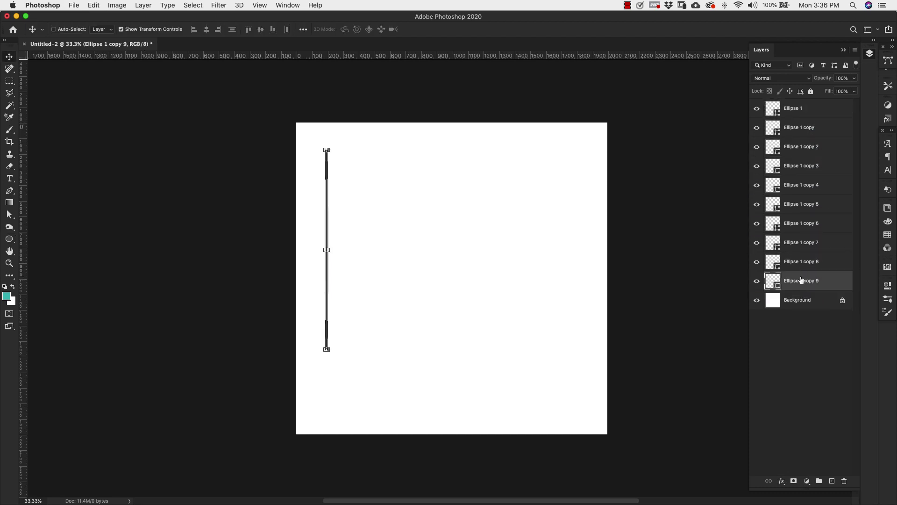
# Step: Move the topmost ellipse across to the lower right of the canvas and rotate it into a shallow upward slant as the first needle
pyautogui.click(794, 110)
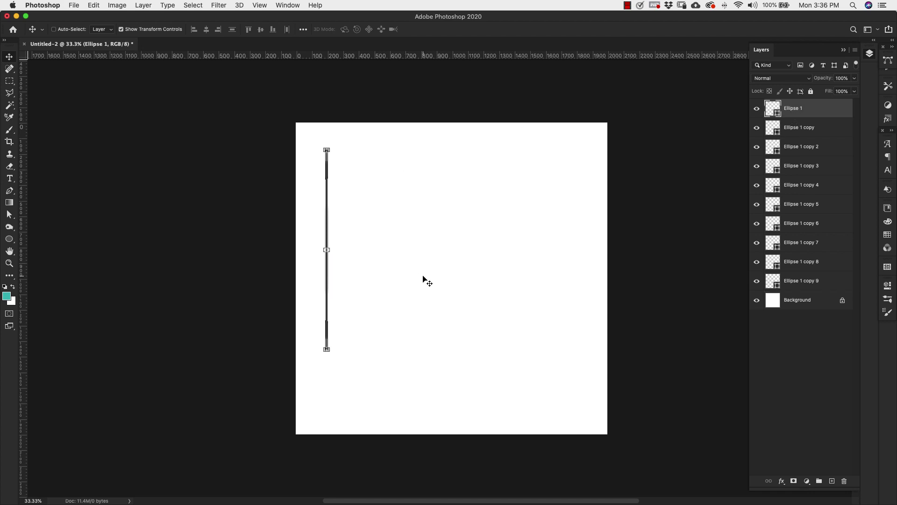
pyautogui.moveTo(423, 279); pyautogui.dragTo(622, 274)
pyautogui.hotkey('ctrl', 't')
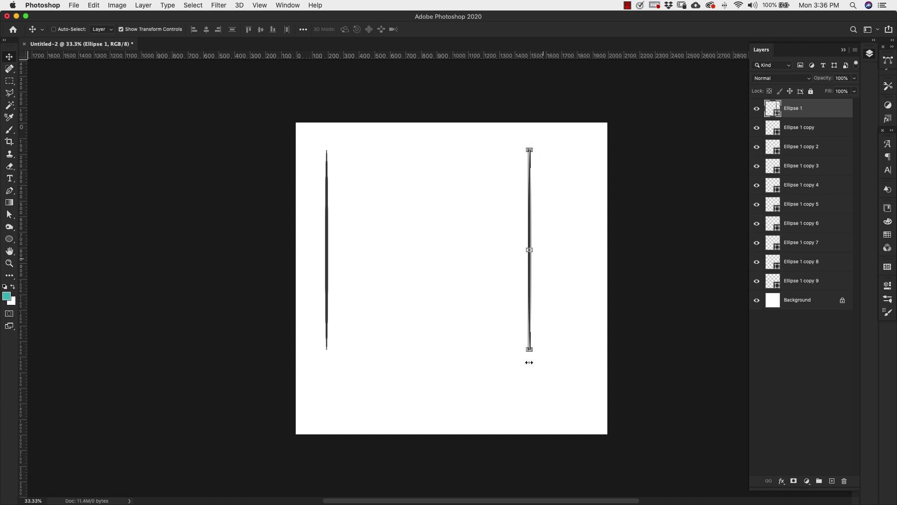
pyautogui.moveTo(519, 358); pyautogui.dragTo(479, 347)
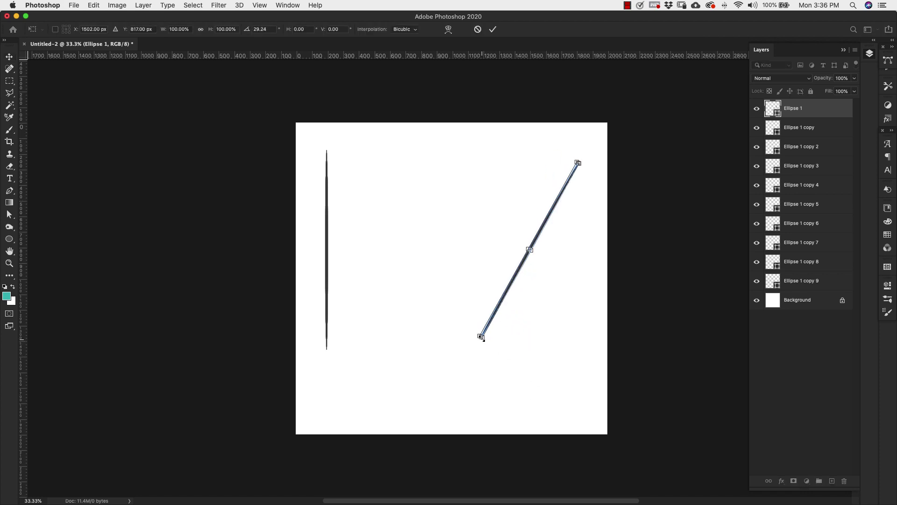
pyautogui.moveTo(501, 292); pyautogui.dragTo(464, 364)
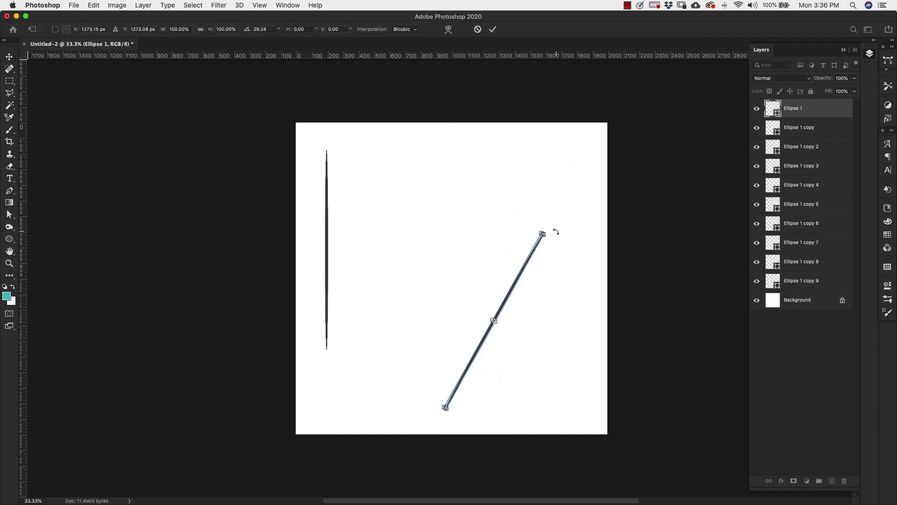
pyautogui.moveTo(555, 235); pyautogui.dragTo(554, 317)
pyautogui.press('Return')
# Step: Rotate the second ellipse about -62° and cross its lower end over the first needle, and place the third upright on the crossing
pyautogui.hotkey('alt', '[')
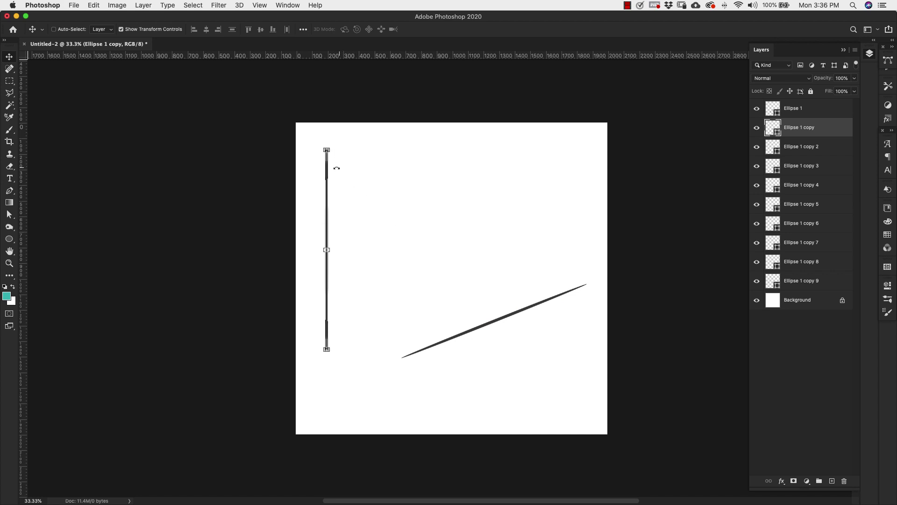
pyautogui.moveTo(320, 148); pyautogui.dragTo(277, 206)
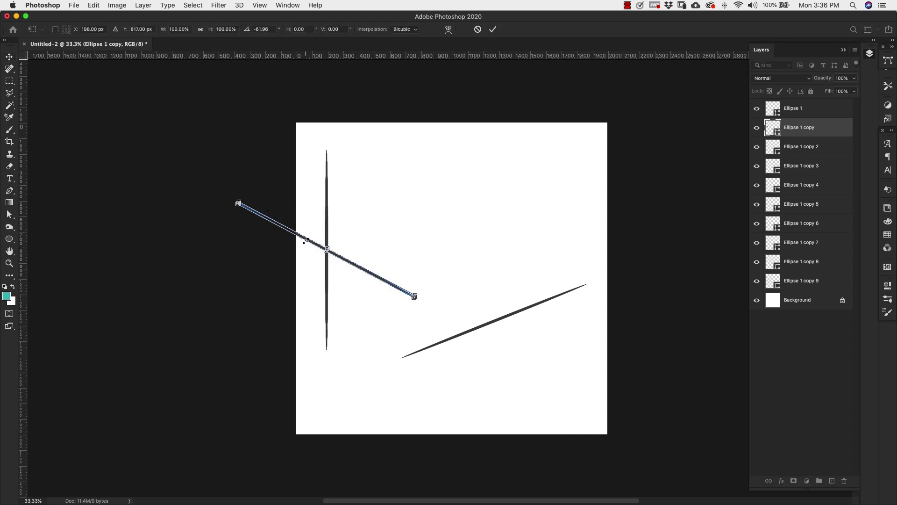
pyautogui.moveTo(311, 242); pyautogui.dragTo(363, 315)
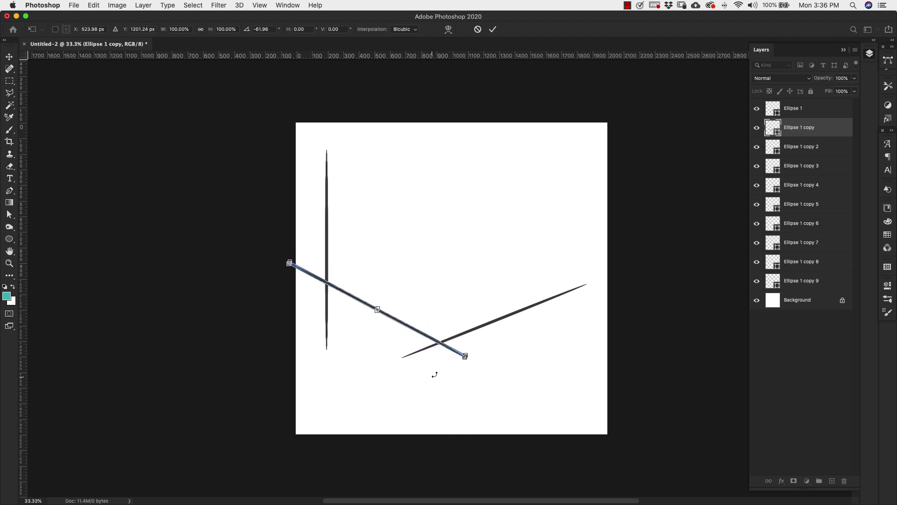
pyautogui.press('Return')
pyautogui.moveTo(331, 200); pyautogui.dragTo(439, 209)
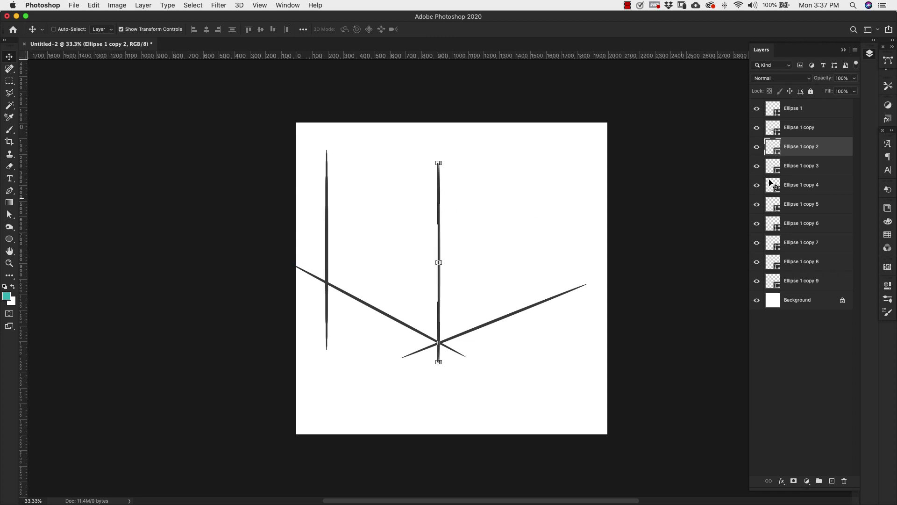
# Step: Rotate the Ellipse 1 copy 3 and copy 4 needles and place their lower ends at the fan's crossing point
pyautogui.click(801, 166)
pyautogui.moveTo(399, 233); pyautogui.dragTo(438, 249)
pyautogui.press('super+t')
pyautogui.moveTo(461, 172); pyautogui.dragTo(502, 240)
pyautogui.press('Return')
pyautogui.hotkey('alt', '[')
pyautogui.moveTo(224, 140); pyautogui.dragTo(332, 190)
# Step: Add the Ellipse 1 copy 5, 6 and 7 needles to the fan, tilting copy 7 about 19° between the upright and right-hand needles
pyautogui.hotkey('alt', '[')
pyautogui.moveTo(326, 234); pyautogui.dragTo(438, 257)
pyautogui.hotkey('alt', '[')
pyautogui.moveTo(327, 243); pyautogui.dragTo(486, 208)
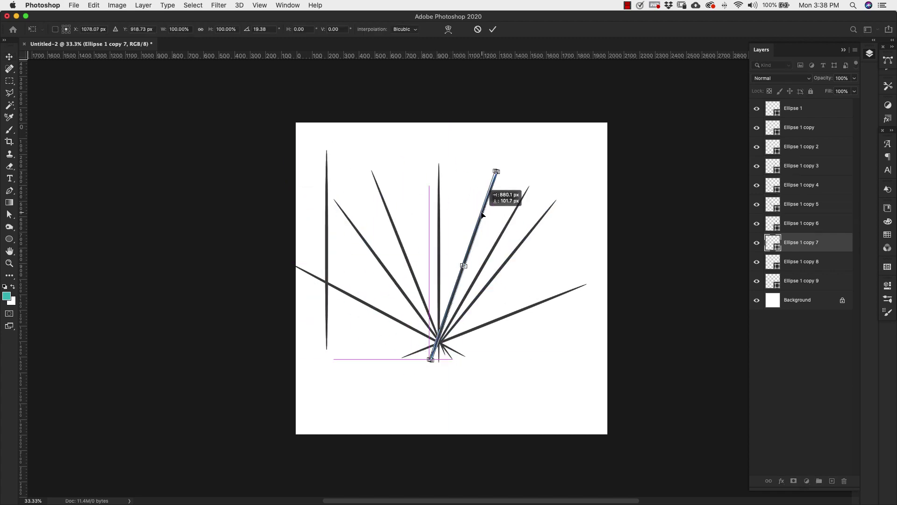
pyautogui.press('Return')
# Step: Rotate the Ellipse 1 copy 8 needle and place it just above the lowest right-hand needle of the fan
pyautogui.hotkey('alt', '[')
pyautogui.hotkey('alt', '[')
pyautogui.moveTo(374, 168); pyautogui.dragTo(577, 236)
pyautogui.moveTo(495, 267); pyautogui.dragTo(516, 295)
pyautogui.press('Return')
# Step: Rotate the last needle into the left side of the fan and fit the whole fan inside the canvas
pyautogui.hotkey('alt', '[')
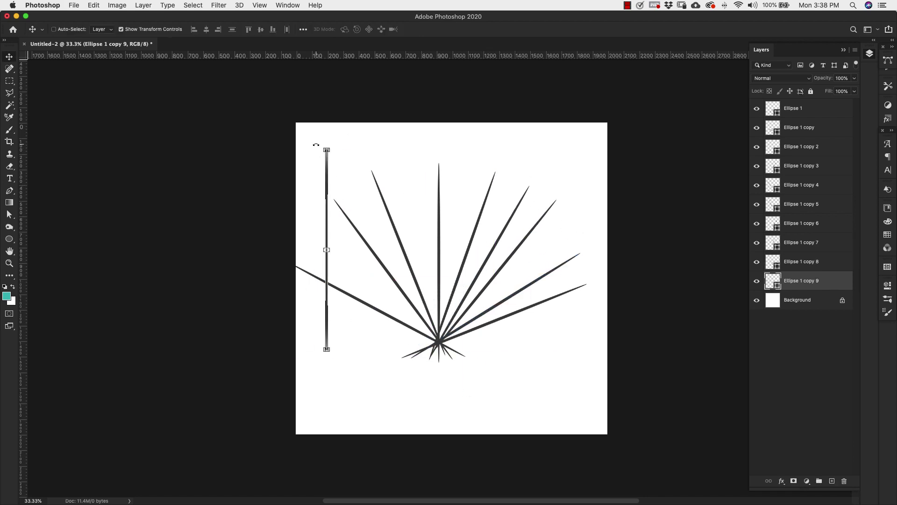
pyautogui.hotkey('ctrl', 't')
pyautogui.moveTo(320, 142); pyautogui.dragTo(253, 187)
pyautogui.moveTo(298, 230); pyautogui.dragTo(537, 260)
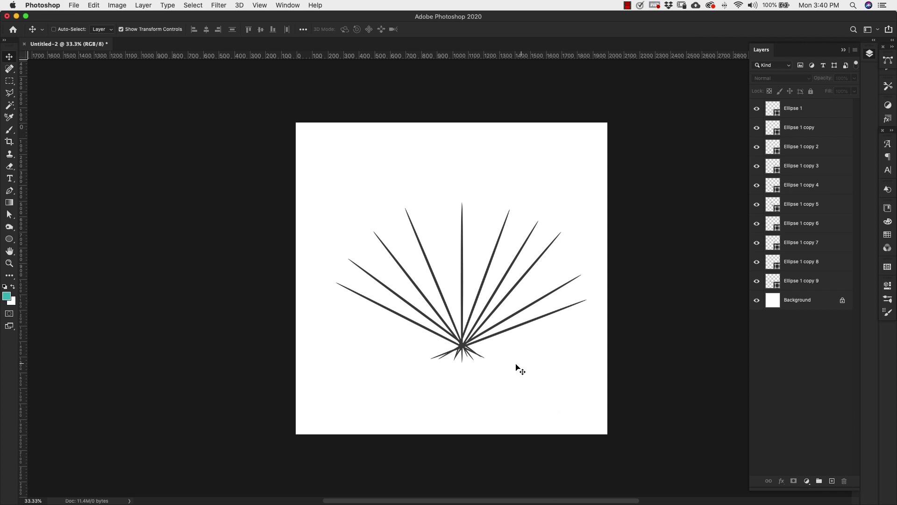
# Step: Define the needle fan as a brush preset named "Pine" and activate the Brush tool
pyautogui.click(94, 6)
pyautogui.click(121, 255)
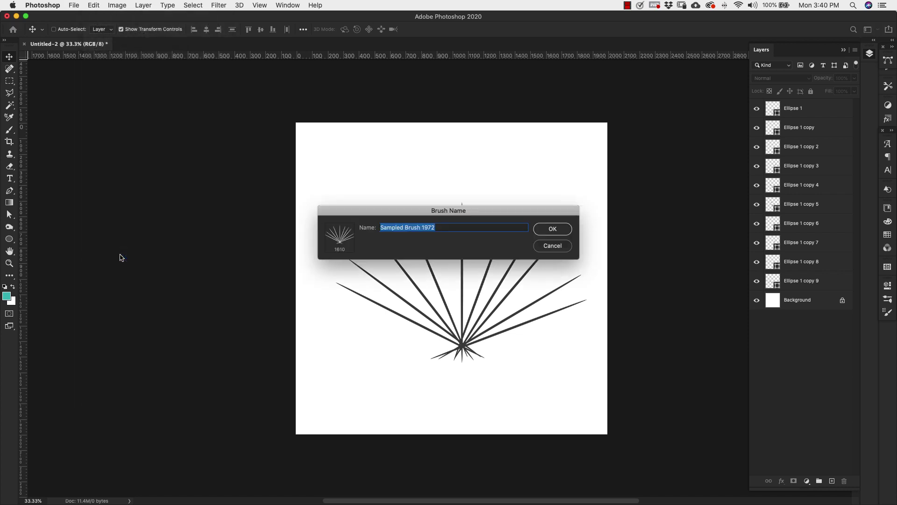
pyautogui.write('Pine')
pyautogui.press('Return')
pyautogui.press('b')
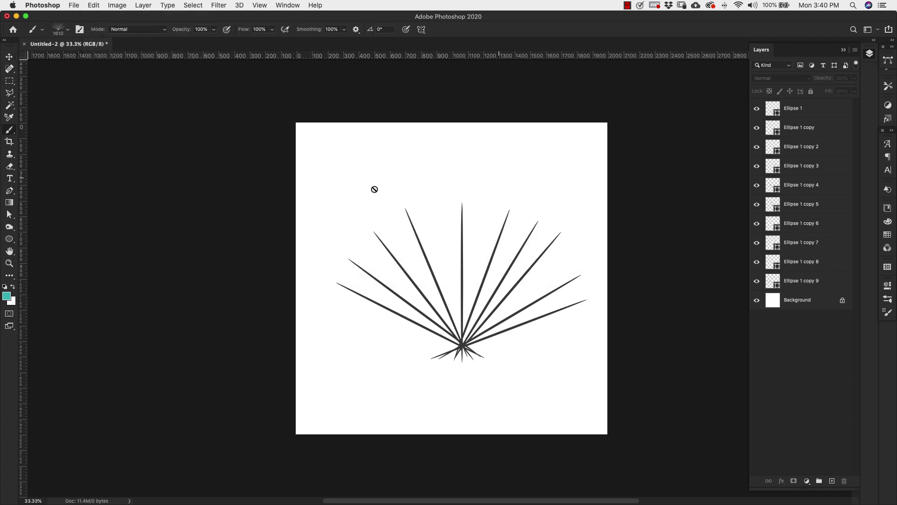
# Step: Group all ten ellipse layers, hide the group, and add a new empty layer above it
pyautogui.click(814, 107)
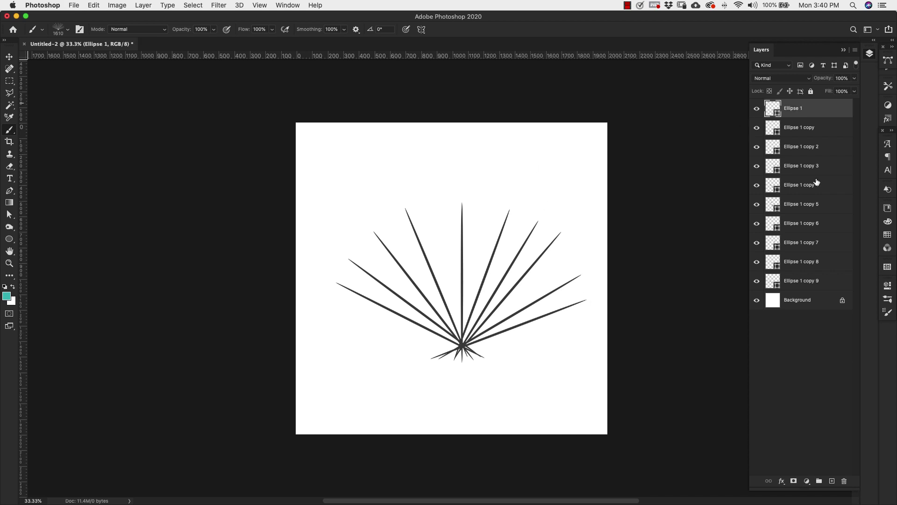
pyautogui.keyDown('shift'); pyautogui.click(831, 279); pyautogui.keyUp('shift')
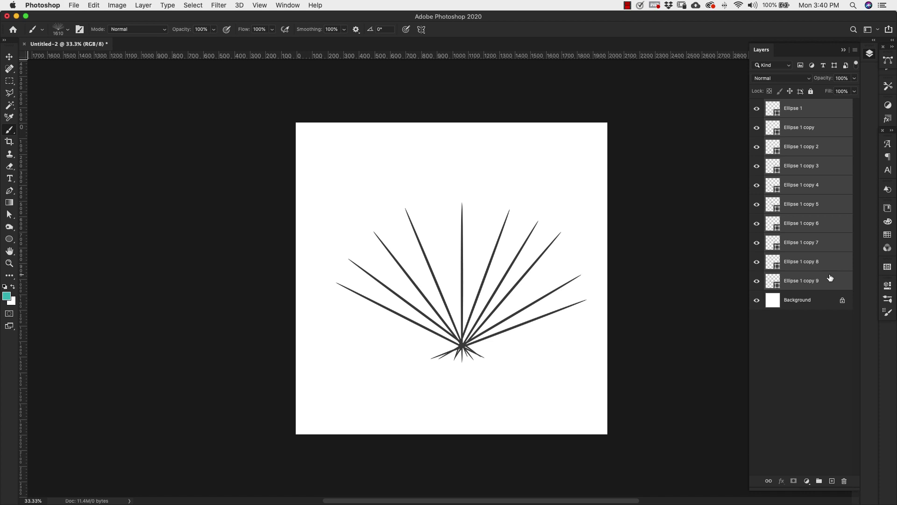
pyautogui.press('super+g')
pyautogui.click(758, 106)
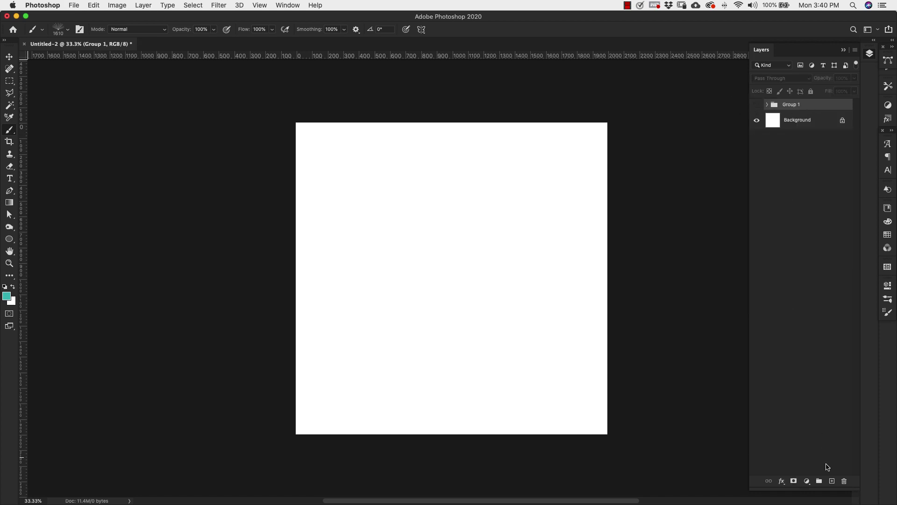
pyautogui.click(831, 481)
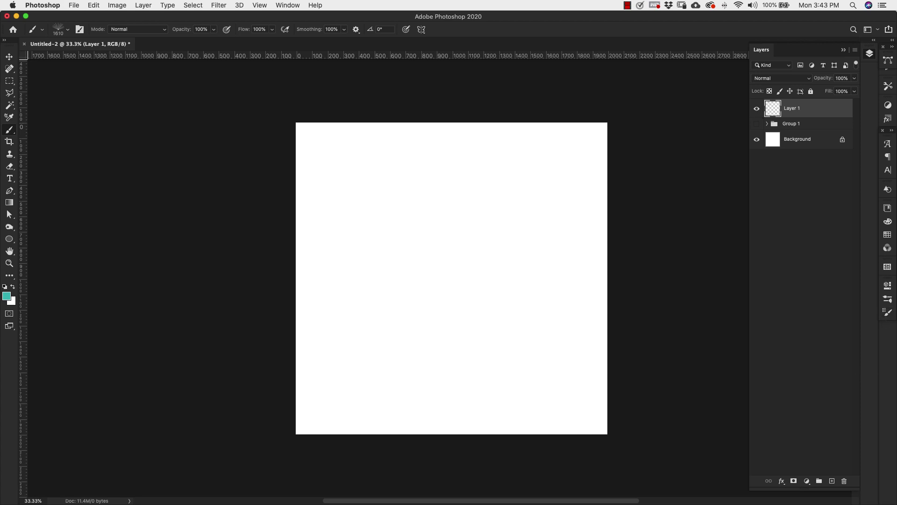
# Step: Open the brush settings and show the Brush Tip Shape options for the pine brush
pyautogui.click(889, 311)
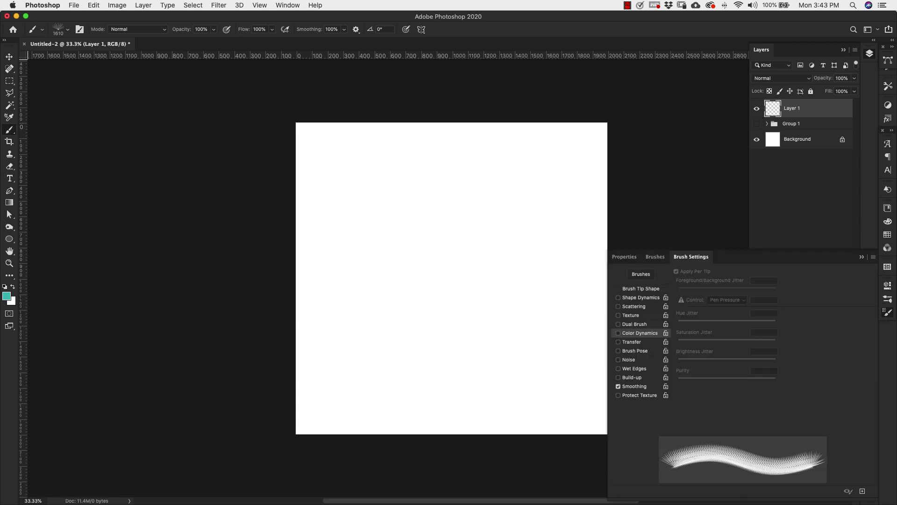
pyautogui.click(888, 310)
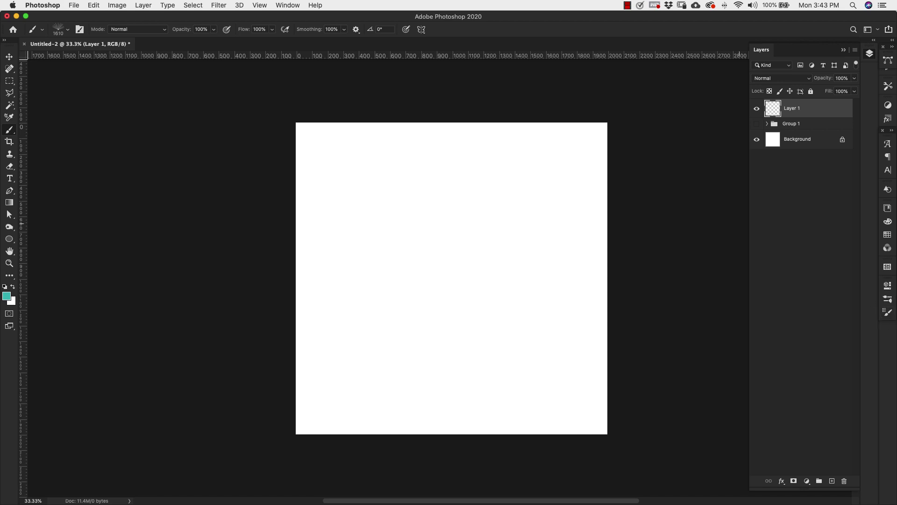
pyautogui.click(288, 5)
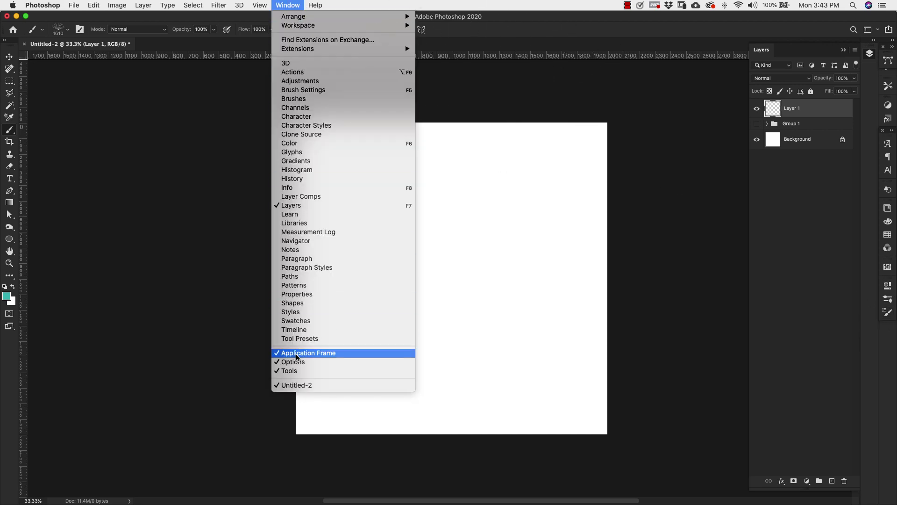
pyautogui.click(313, 90)
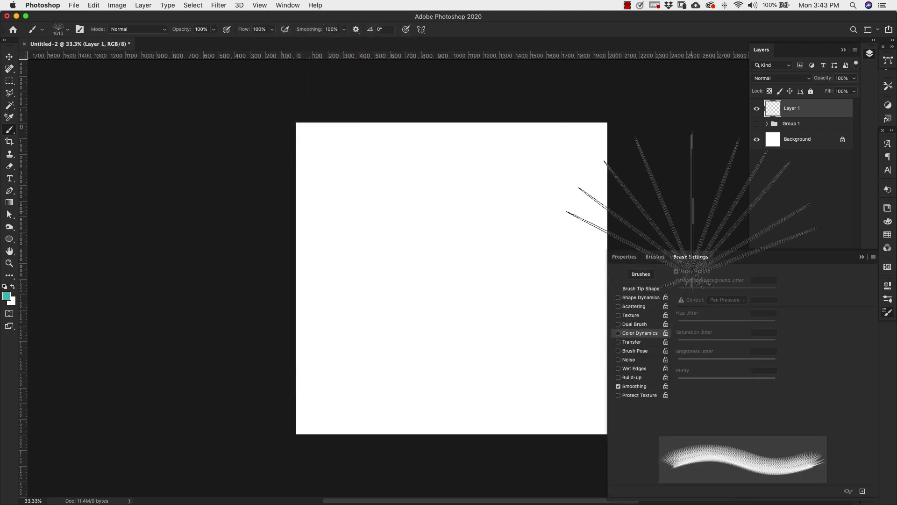
pyautogui.click(645, 289)
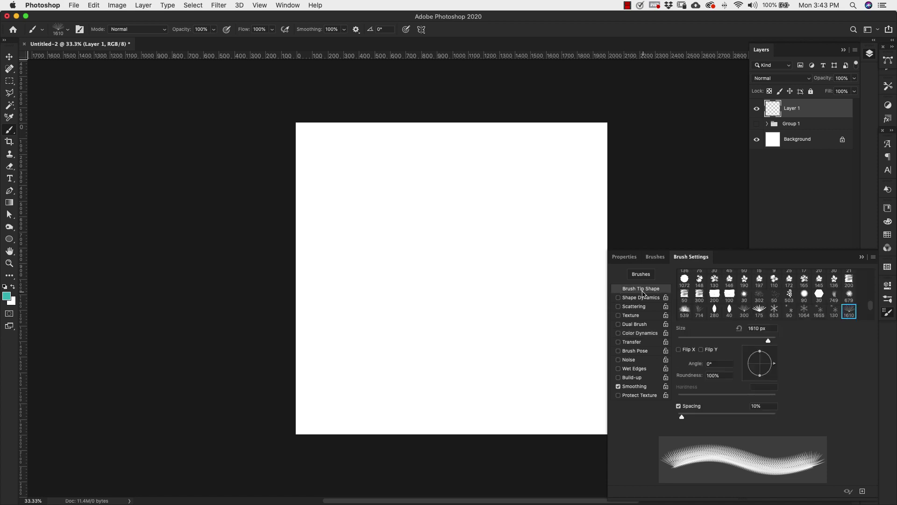
# Step: Reduce the pine brush to 140 px, paint a short horizontal teal test stroke, and undo the stroke
pyautogui.moveTo(768, 342)
pyautogui.mouseDown()
pyautogui.moveTo(705, 343)
pyautogui.moveTo(736, 341)
pyautogui.mouseUp()
pyautogui.moveTo(395, 216); pyautogui.dragTo(504, 216)
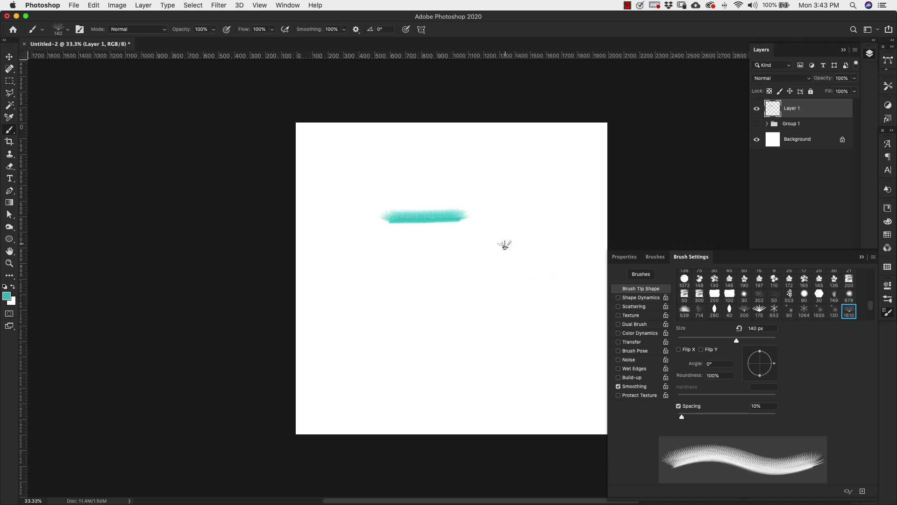
pyautogui.press('super+z')
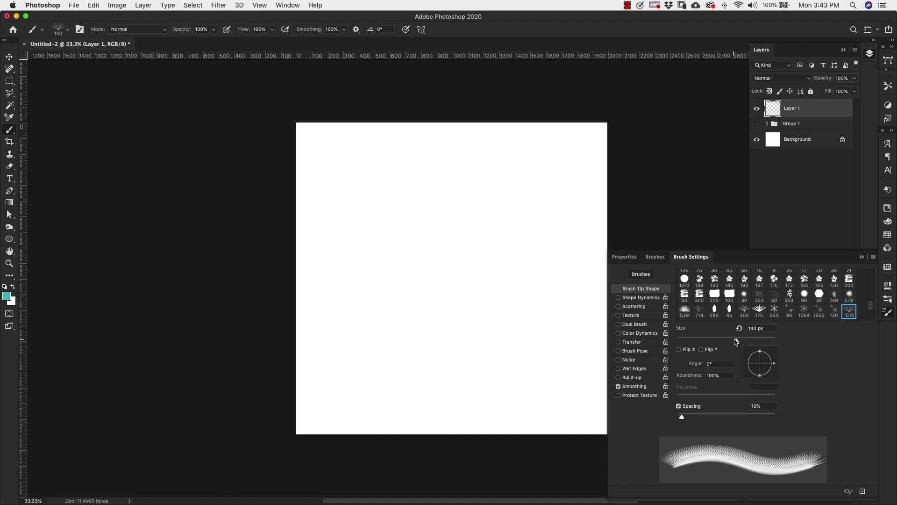
# Step: Set the pine brush tip's size to 252 px, its angle to -83° and its spacing to 25%
pyautogui.moveTo(737, 341); pyautogui.dragTo(753, 341)
pyautogui.click(720, 364)
pyautogui.write('-83')
pyautogui.press('Return')
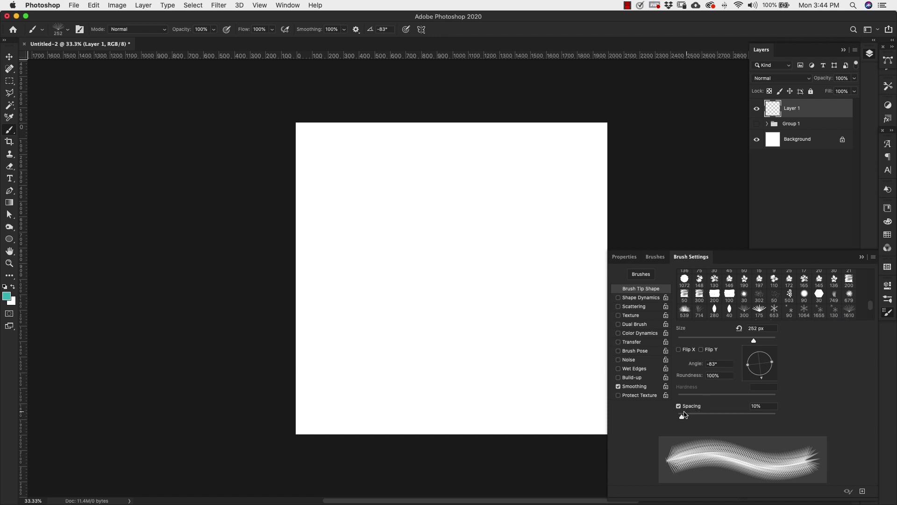
pyautogui.moveTo(682, 420); pyautogui.dragTo(690, 419)
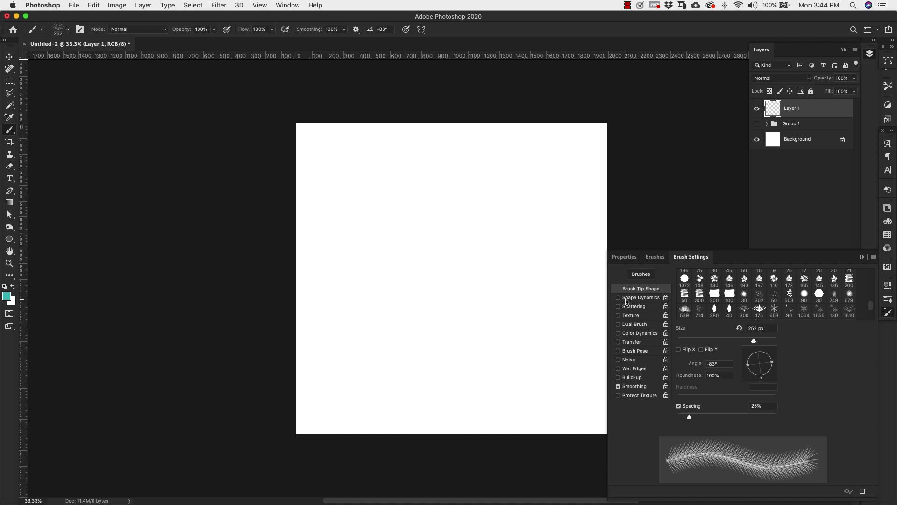
# Step: Enable Shape Dynamics with 8% size jitter and set the size control to Pen Pressure
pyautogui.click(649, 300)
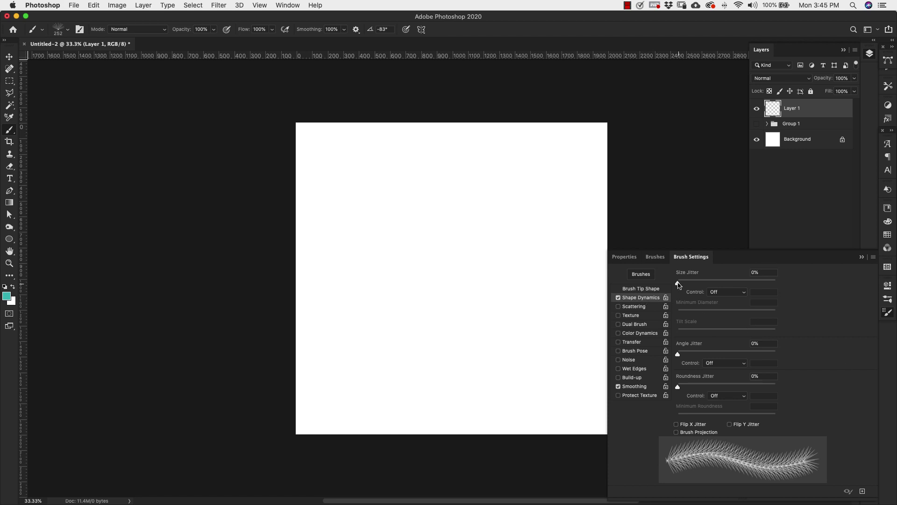
pyautogui.moveTo(678, 284); pyautogui.dragTo(686, 283)
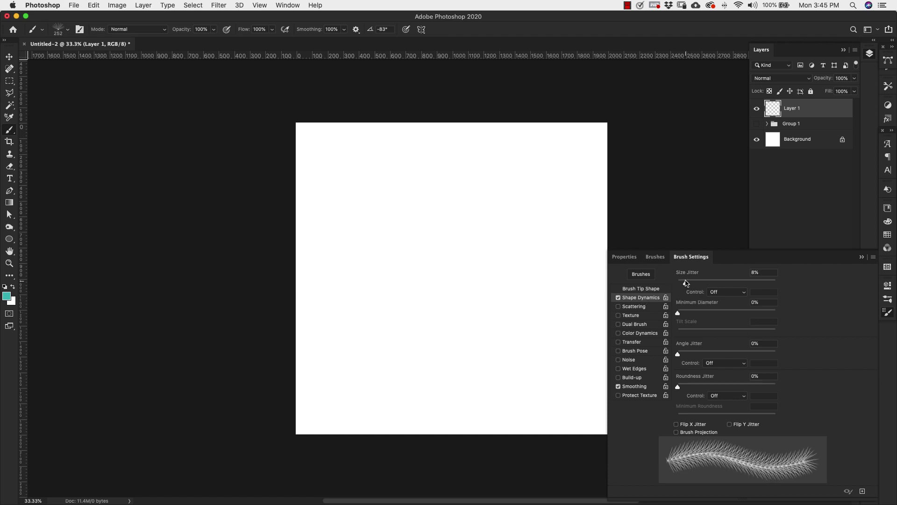
pyautogui.click(725, 292)
pyautogui.click(725, 307)
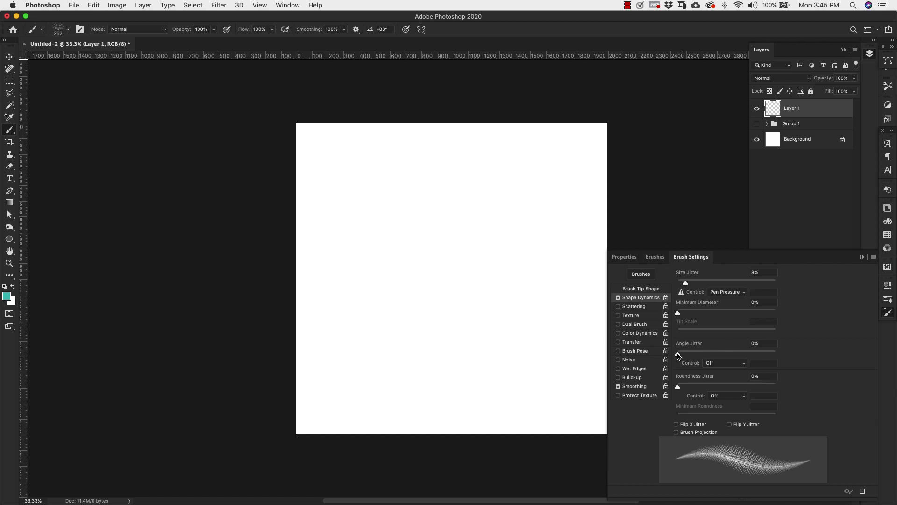
# Step: Set the angle jitter to 2% with Direction control, and the roundness jitter to 9%
pyautogui.moveTo(679, 355); pyautogui.dragTo(682, 356)
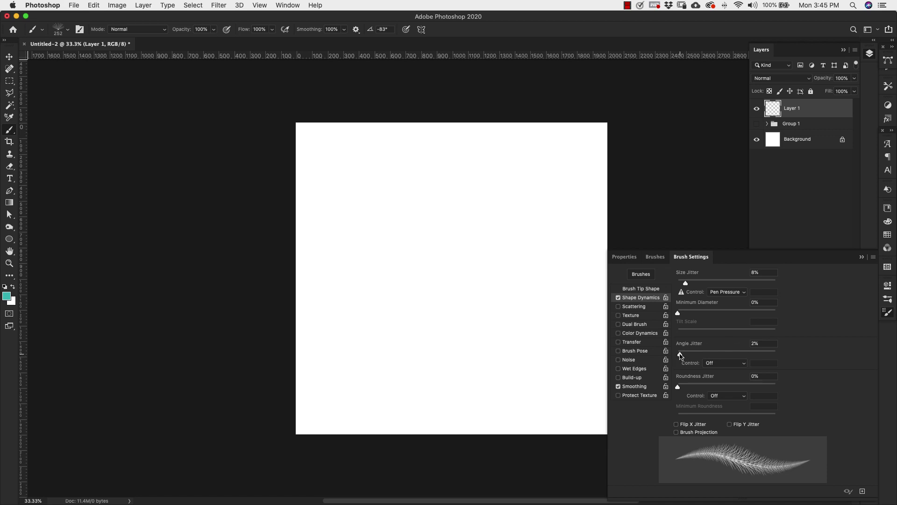
pyautogui.click(732, 366)
pyautogui.click(724, 411)
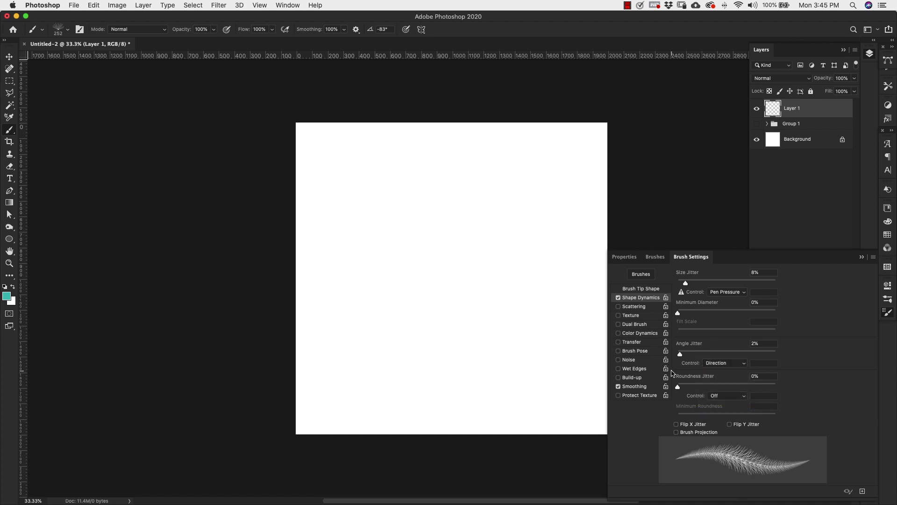
pyautogui.moveTo(678, 388); pyautogui.dragTo(684, 388)
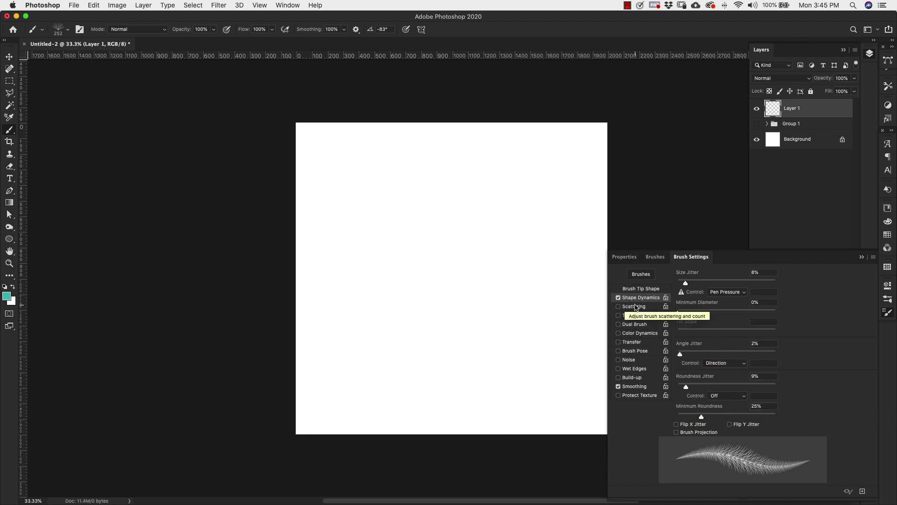
# Step: Paint a wavy teal test stroke across the canvas with the pine brush, and undo the stroke
pyautogui.moveTo(316, 222)
pyautogui.mouseDown()
pyautogui.moveTo(358, 183)
pyautogui.moveTo(473, 272)
pyautogui.moveTo(534, 271)
pyautogui.mouseUp()
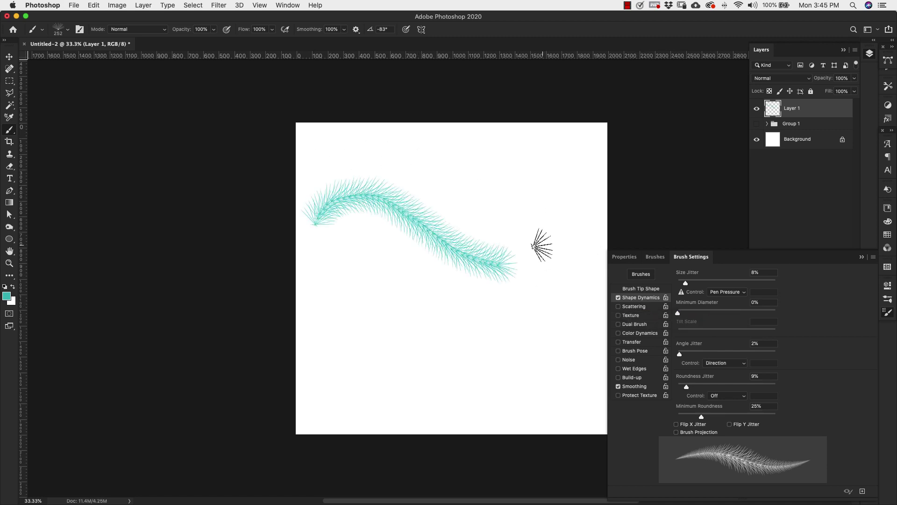
pyautogui.press('super+z')
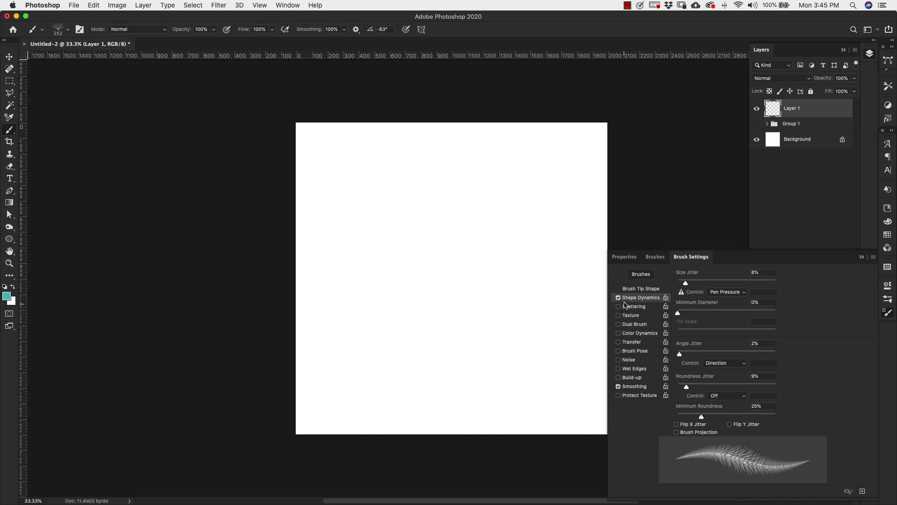
# Step: Enable Scattering for the pine brush with 20% scatter and a count of 3
pyautogui.click(619, 307)
pyautogui.click(634, 307)
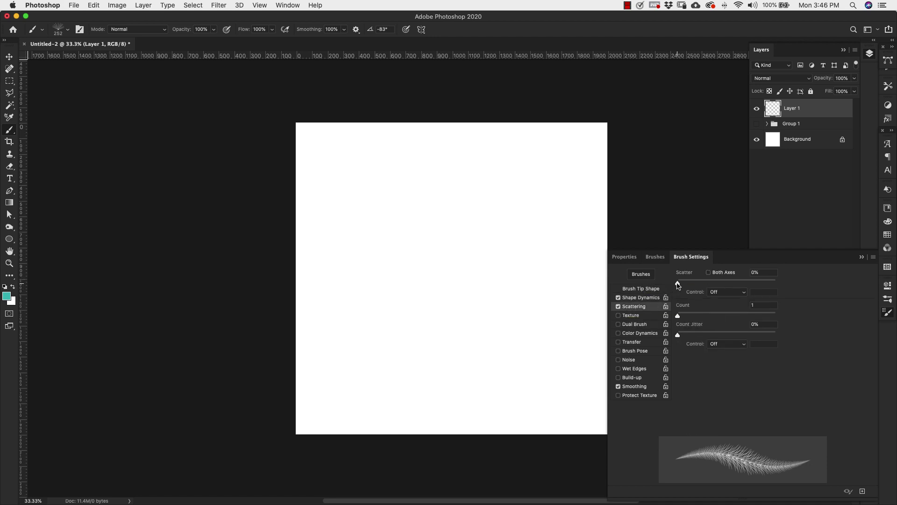
pyautogui.moveTo(679, 283); pyautogui.dragTo(681, 285)
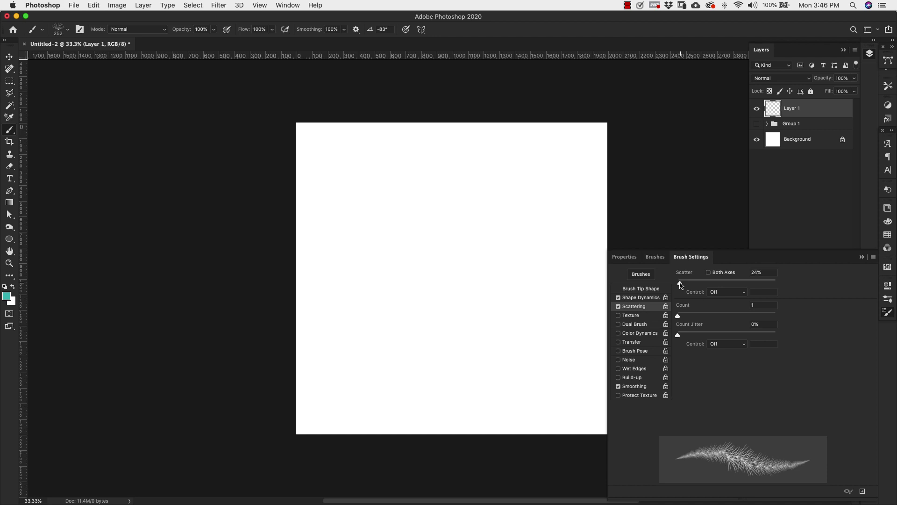
pyautogui.click(767, 272)
pyautogui.write('20')
pyautogui.moveTo(678, 316); pyautogui.dragTo(689, 318)
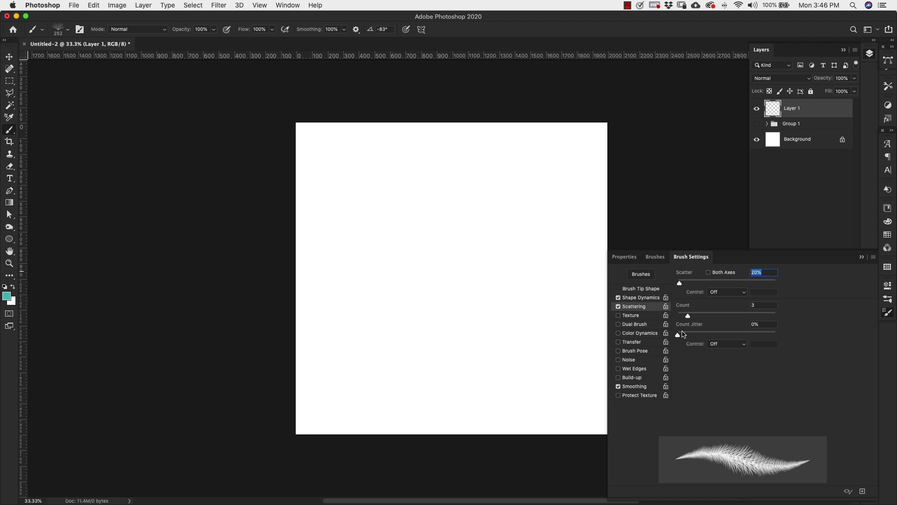
# Step: Enable Color Dynamics per tip with 75% foreground/background jitter on Pen Pressure, 2% hue, 10% saturation and 14% brightness jitter, keeping Smoothing on
pyautogui.click(635, 336)
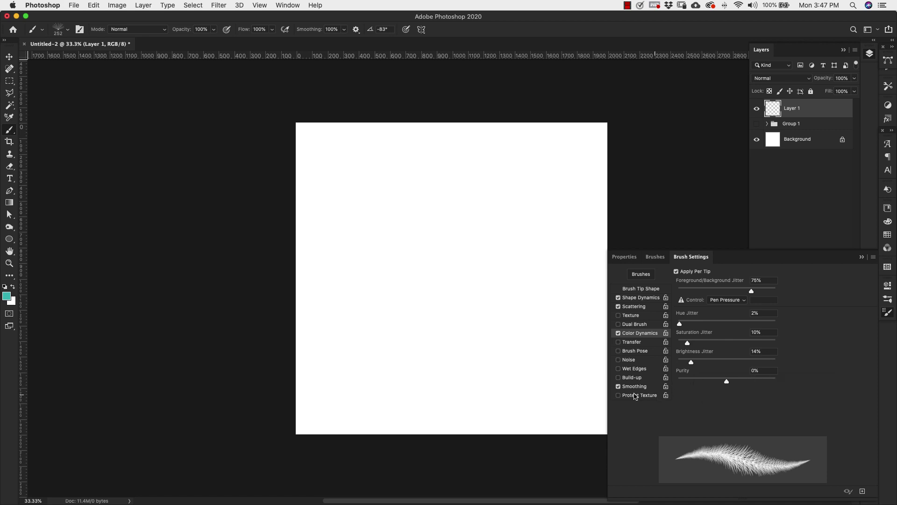
pyautogui.click(619, 386)
# Step: Save the current brush settings as a new brush preset named "Fine feather"
pyautogui.click(874, 257)
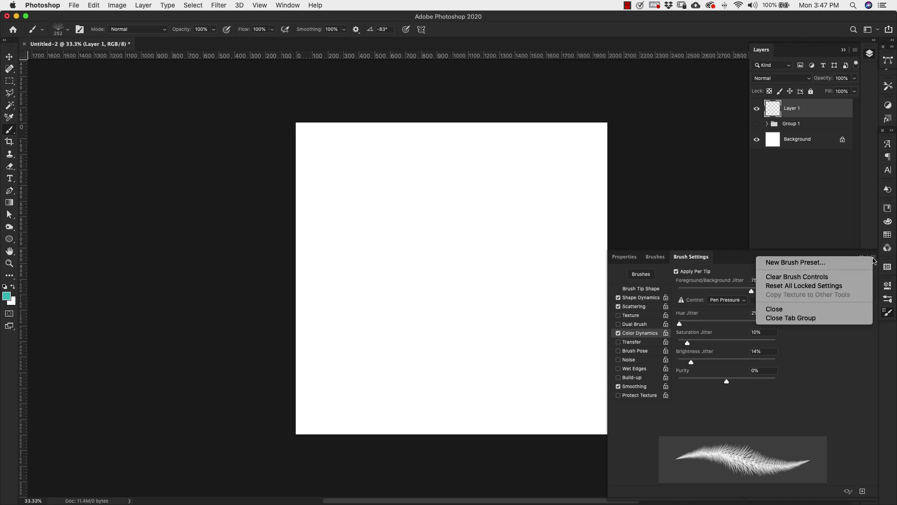
pyautogui.click(794, 262)
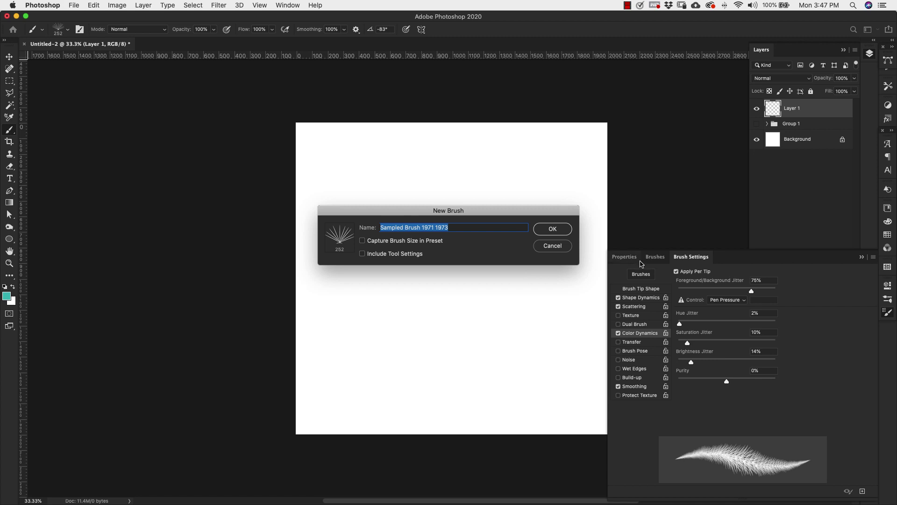
pyautogui.write('Fine feather')
pyautogui.press('Return')
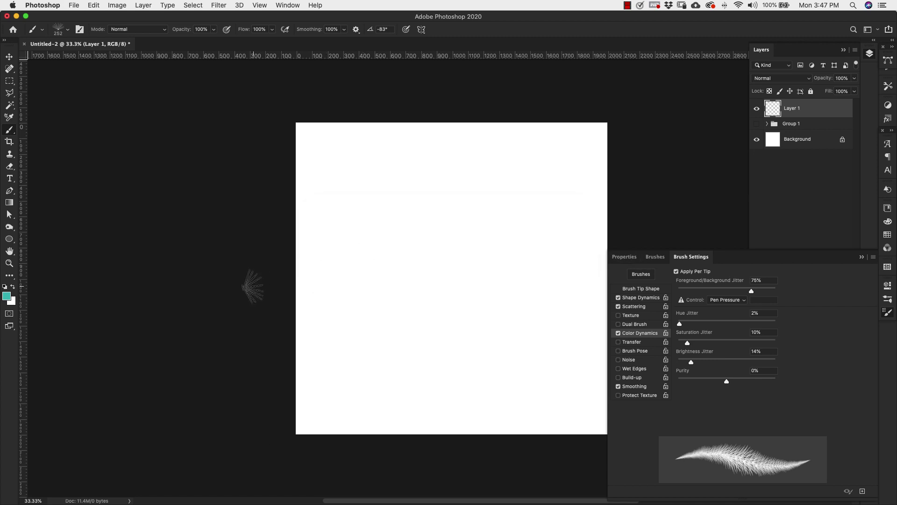
# Step: Set the background color to light teal #a6dedd and paint a wavy stroke across the canvas with the pine brush at 150 px
pyautogui.click(11, 300)
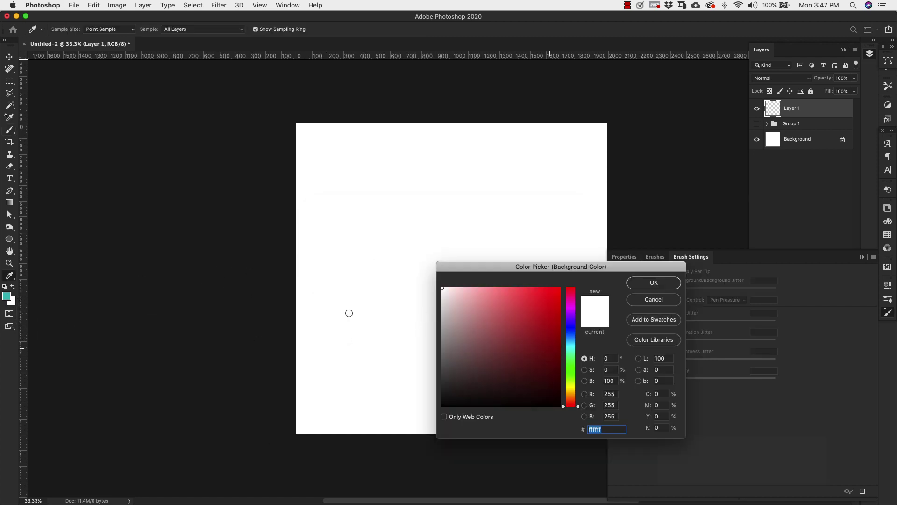
pyautogui.click(9, 294)
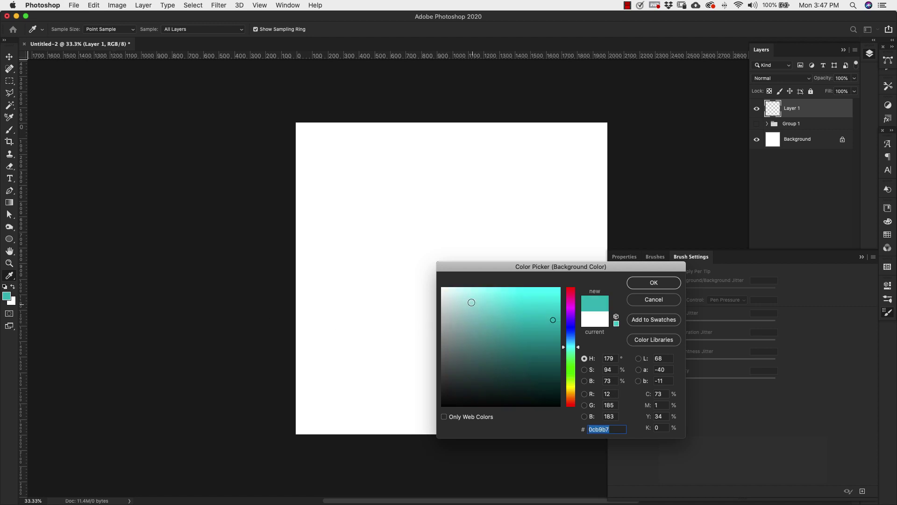
pyautogui.click(472, 303)
pyautogui.click(653, 283)
pyautogui.press('b')
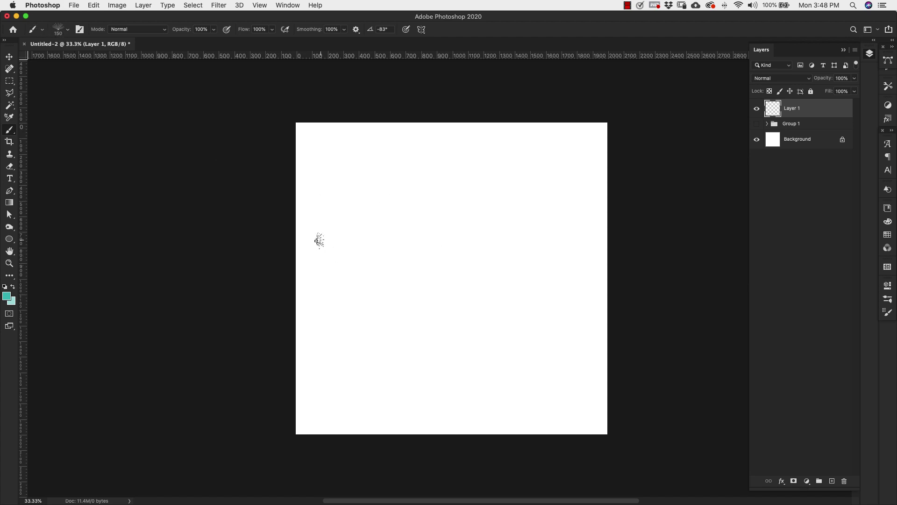
pyautogui.moveTo(325, 261)
pyautogui.mouseDown()
pyautogui.moveTo(345, 218)
pyautogui.moveTo(412, 216)
pyautogui.moveTo(456, 266)
pyautogui.moveTo(562, 305)
pyautogui.moveTo(597, 291)
pyautogui.moveTo(624, 264)
pyautogui.mouseUp()
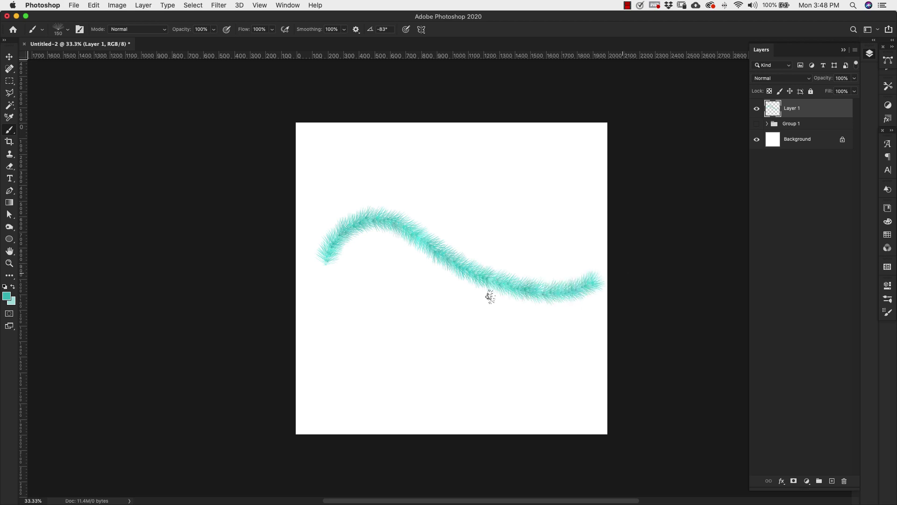
# Step: Change the background color to bright purple #ac13c8
pyautogui.click(12, 302)
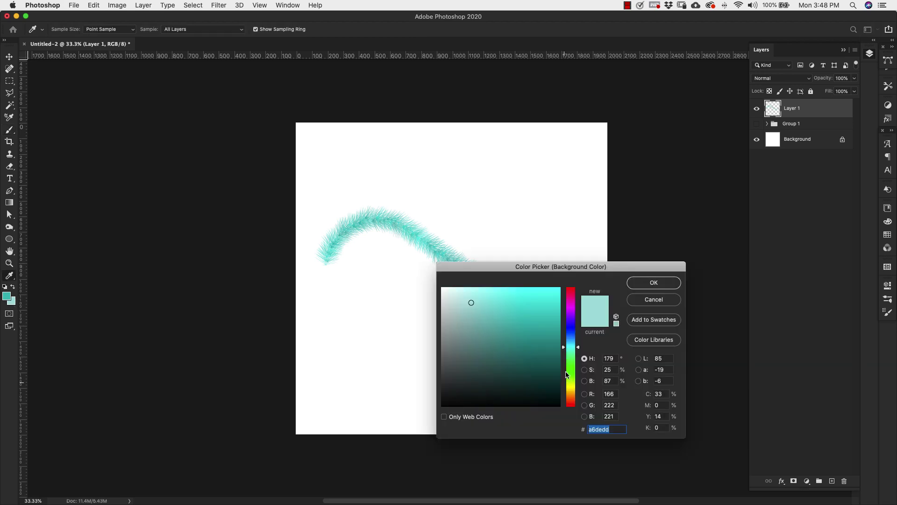
pyautogui.click(570, 310)
pyautogui.click(549, 313)
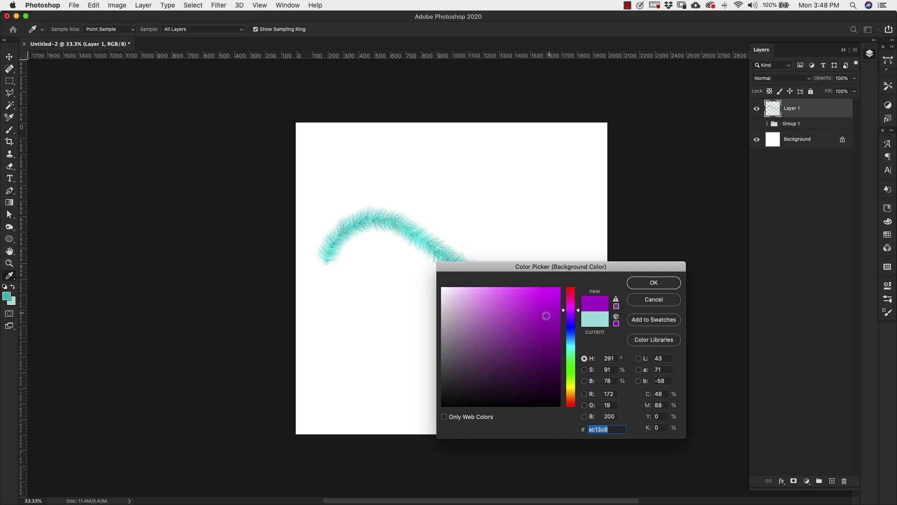
pyautogui.click(653, 283)
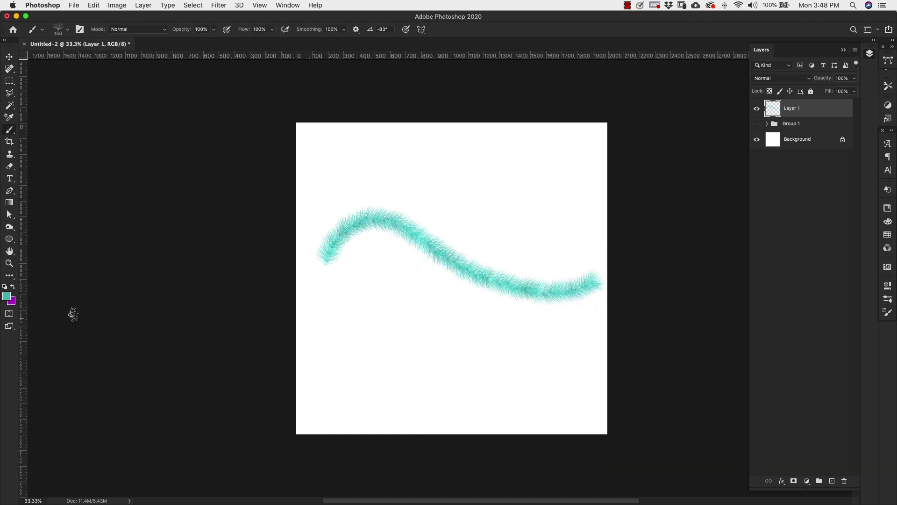
# Step: Set the foreground color to dark purple #5e086e and paint a wavy stroke below the teal one
pyautogui.click(6, 296)
pyautogui.click(12, 301)
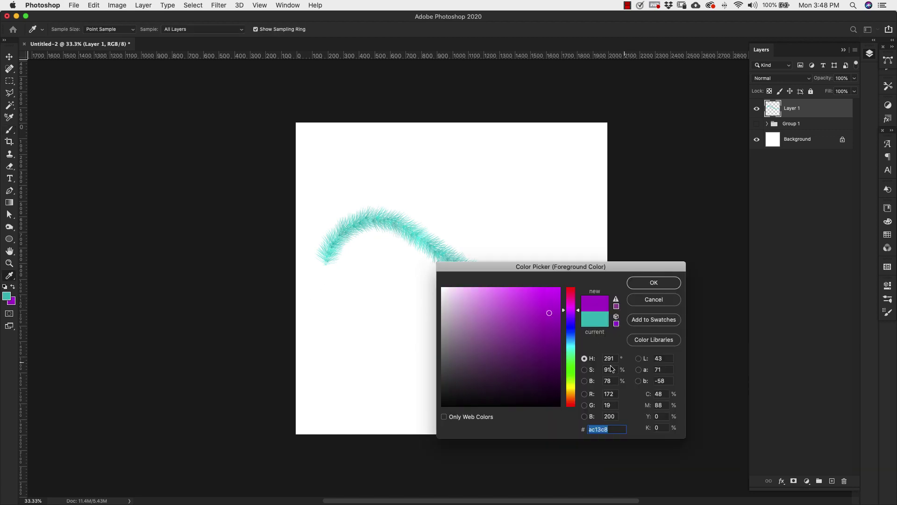
pyautogui.click(552, 355)
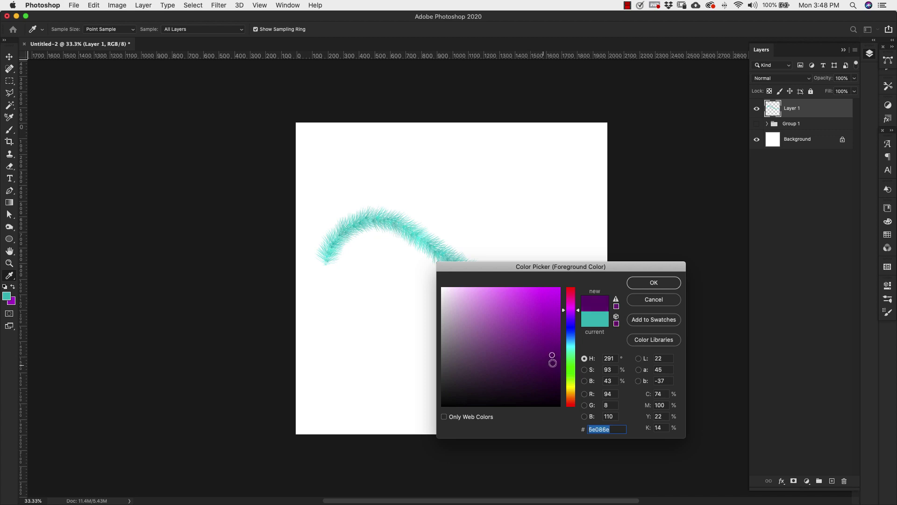
pyautogui.click(643, 284)
pyautogui.press('b')
pyautogui.moveTo(329, 308)
pyautogui.mouseDown()
pyautogui.moveTo(356, 272)
pyautogui.moveTo(489, 366)
pyautogui.moveTo(555, 329)
pyautogui.moveTo(545, 311)
pyautogui.mouseUp()
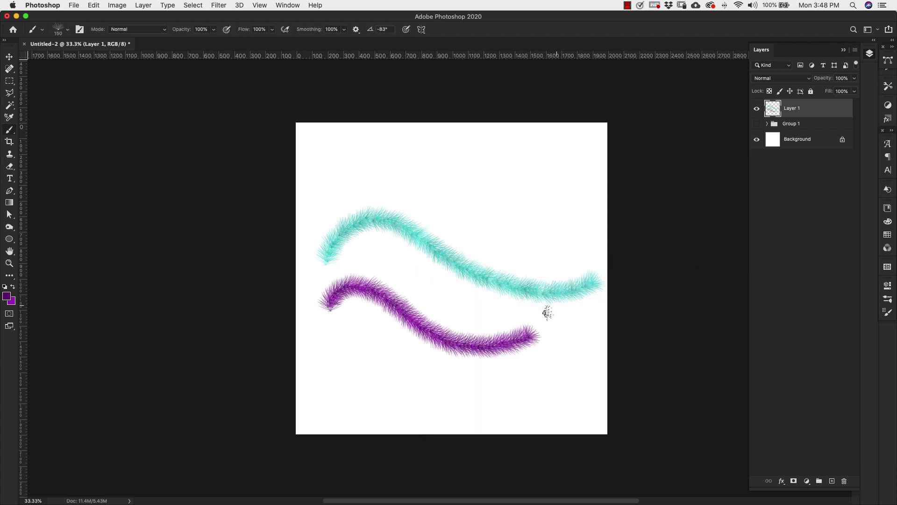
# Step: Change the foreground color to dark green #244206
pyautogui.click(7, 296)
pyautogui.click(572, 376)
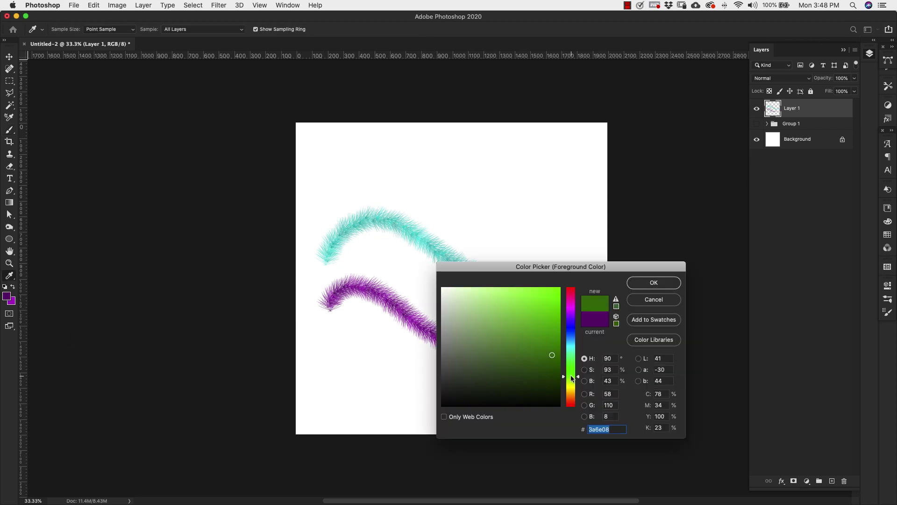
pyautogui.click(551, 374)
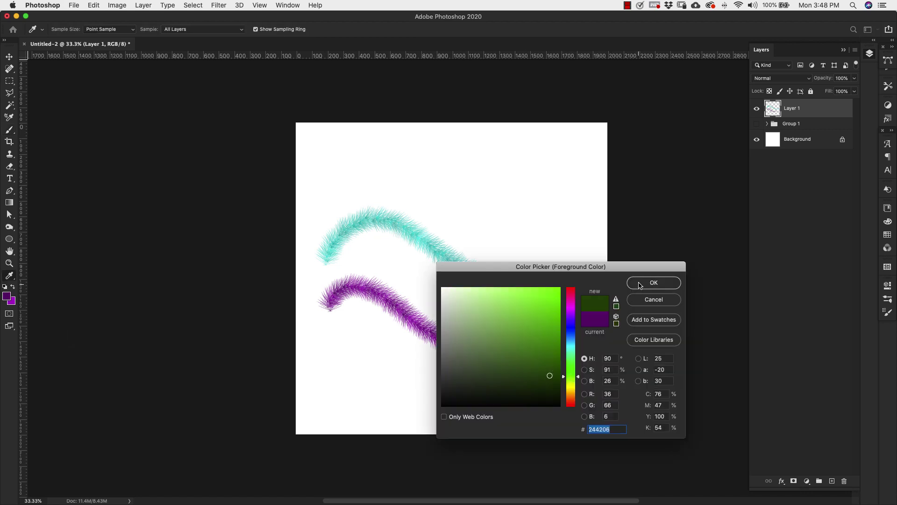
pyautogui.click(640, 283)
# Step: Set the background color to medium green #3c6f0a and paint a pine stroke above the teal one
pyautogui.click(11, 301)
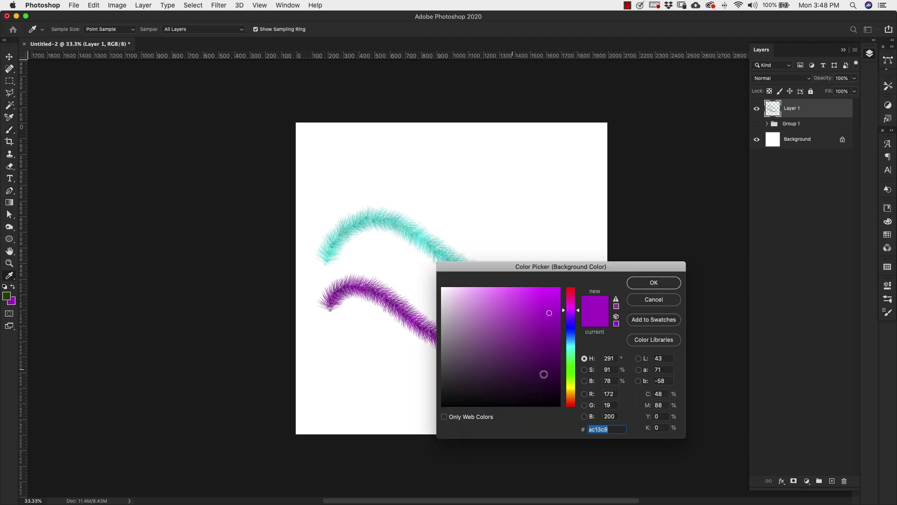
pyautogui.click(7, 295)
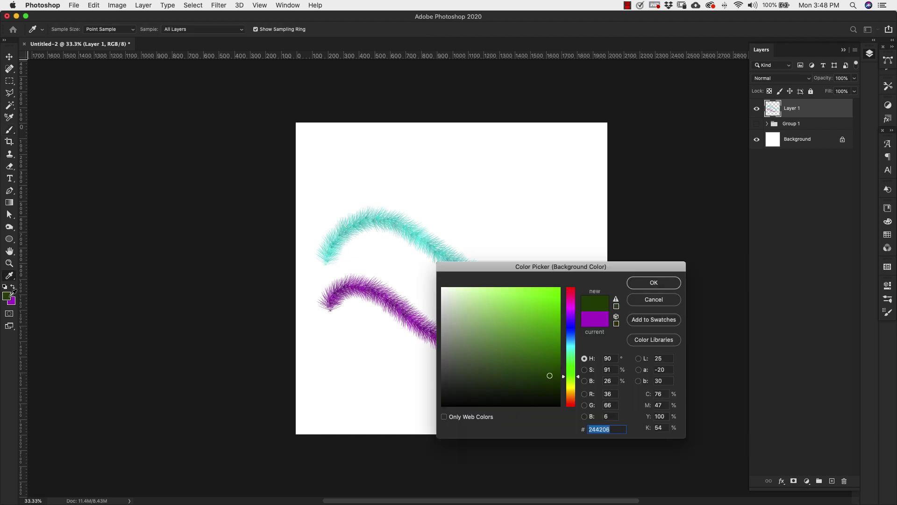
pyautogui.click(549, 354)
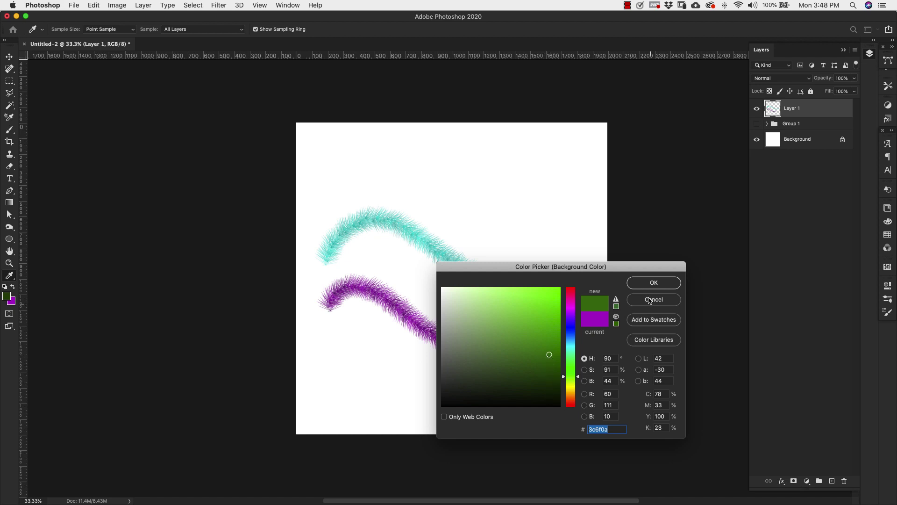
pyautogui.click(654, 283)
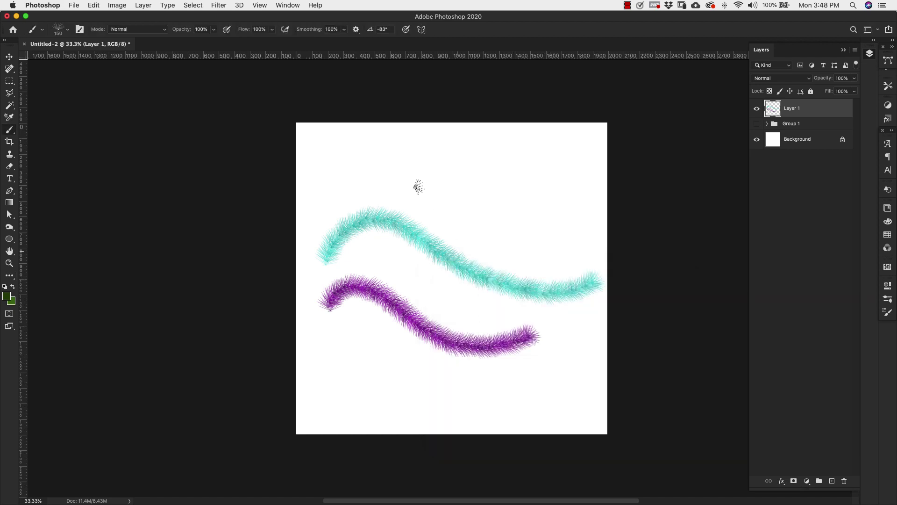
pyautogui.moveTo(309, 175)
pyautogui.mouseDown()
pyautogui.moveTo(501, 245)
pyautogui.moveTo(579, 207)
pyautogui.moveTo(569, 190)
pyautogui.mouseUp()
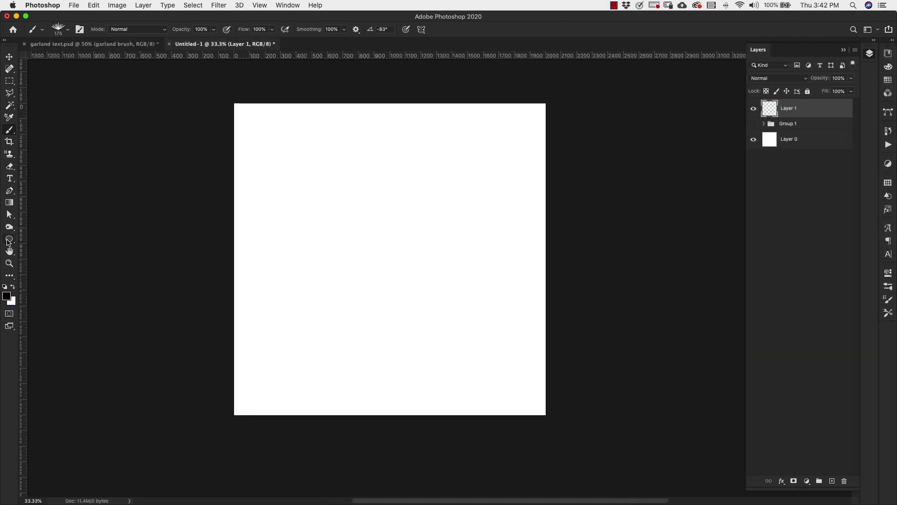
# Step: Draw a tall black ellipse about 284 by 547 px on the blank Untitled-1 canvas with the Ellipse Tool
pyautogui.click(8, 240)
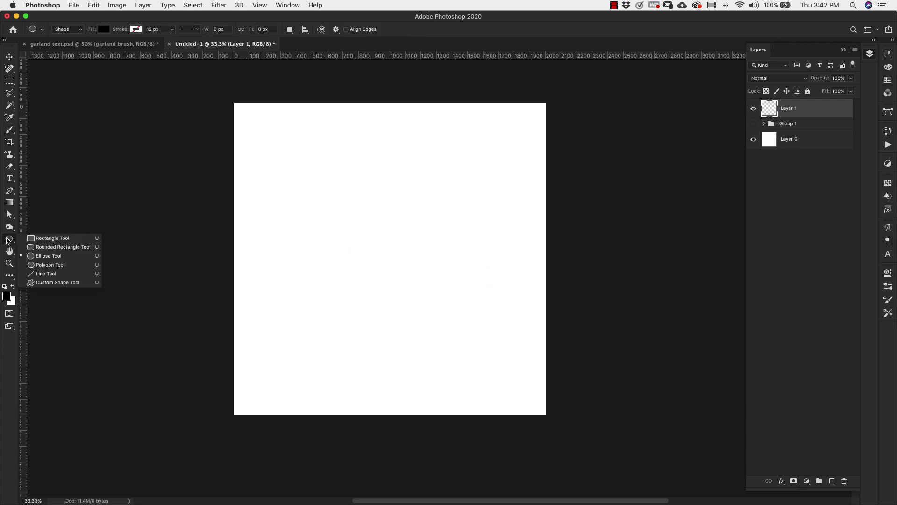
pyautogui.click(55, 256)
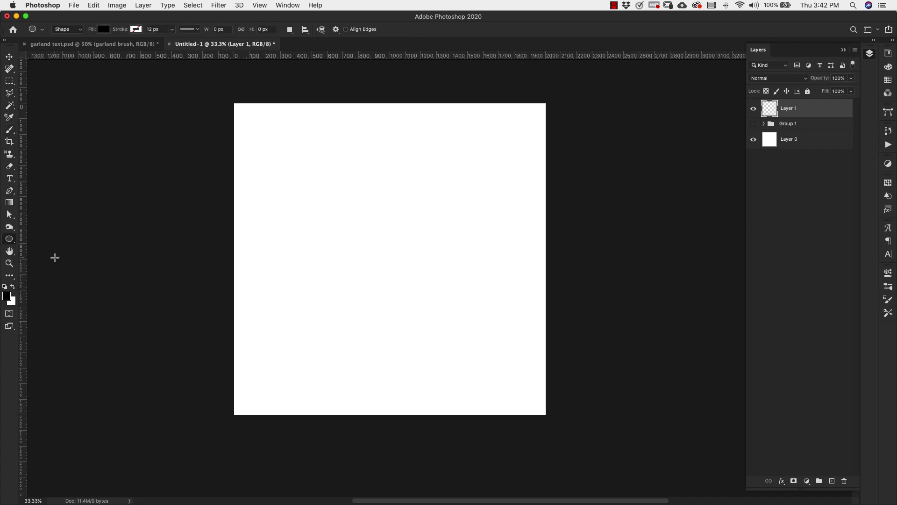
pyautogui.moveTo(331, 190); pyautogui.dragTo(375, 274)
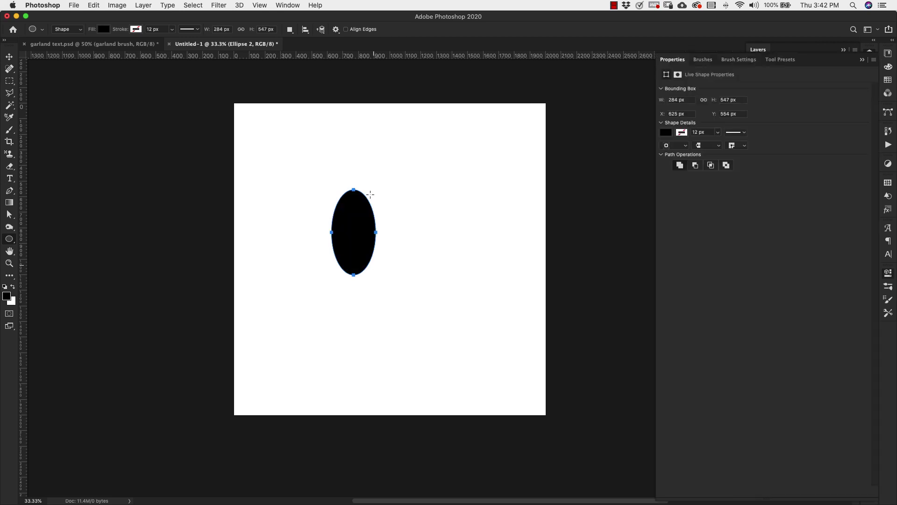
# Step: Turn the ellipse's top anchor into a sharp corner with the Convert Point Tool to form a bulb shape
pyautogui.click(9, 191)
pyautogui.rightClick(10, 193)
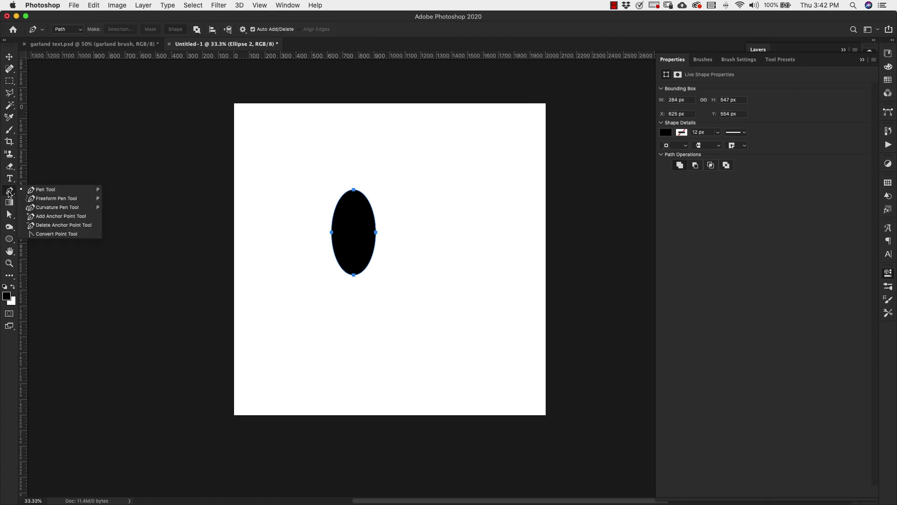
pyautogui.click(70, 236)
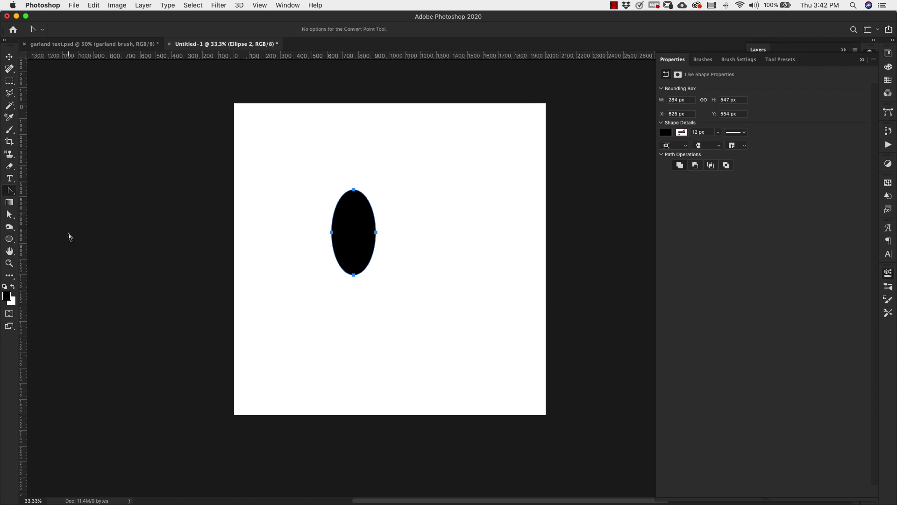
pyautogui.click(353, 190)
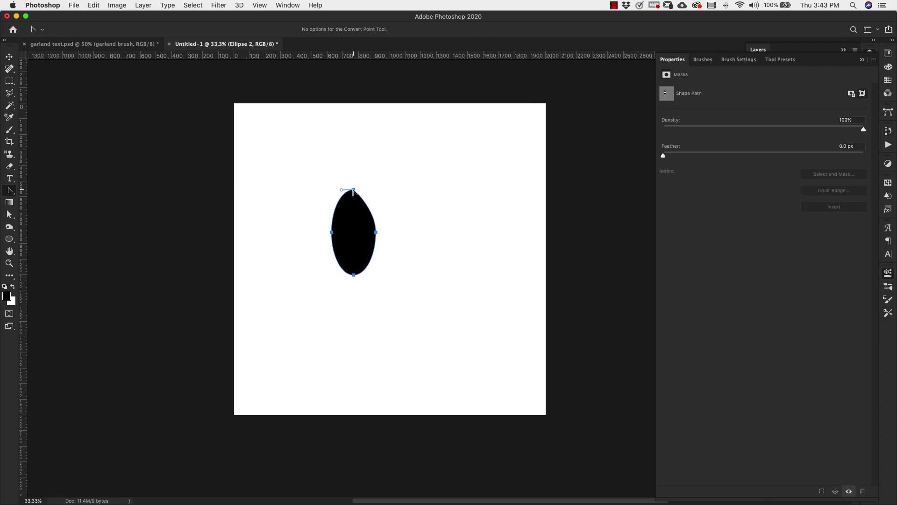
pyautogui.click(354, 190)
# Step: Define the bulb shape as a brush preset named Bulbbase, and move its hidden shape layer into Group 1
pyautogui.click(94, 5)
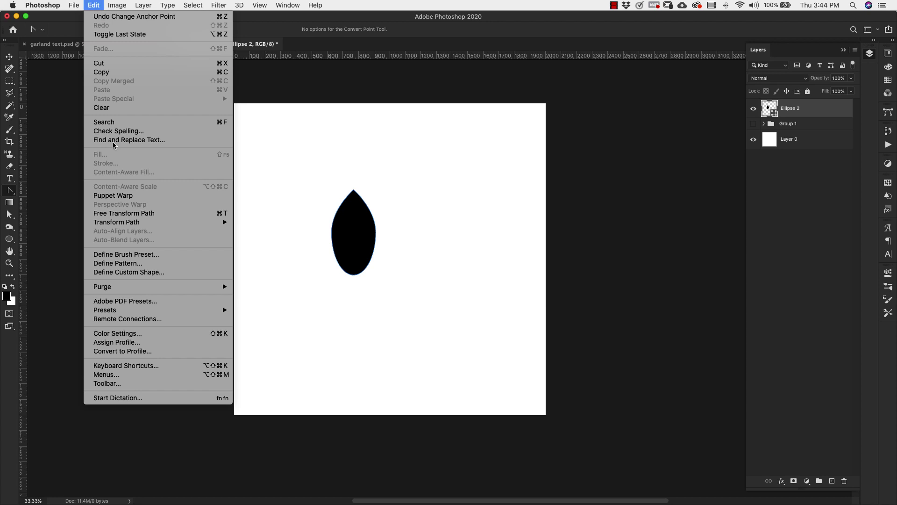
pyautogui.click(145, 256)
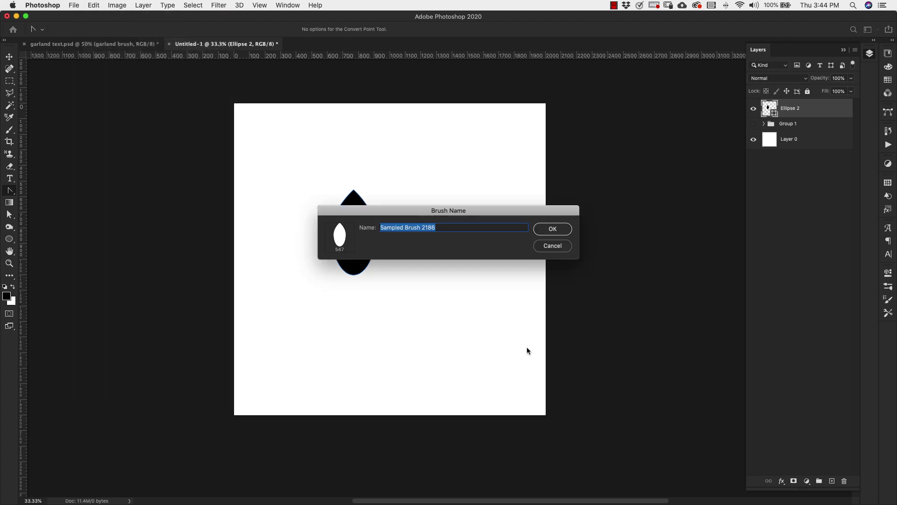
pyautogui.write('Bulbbase')
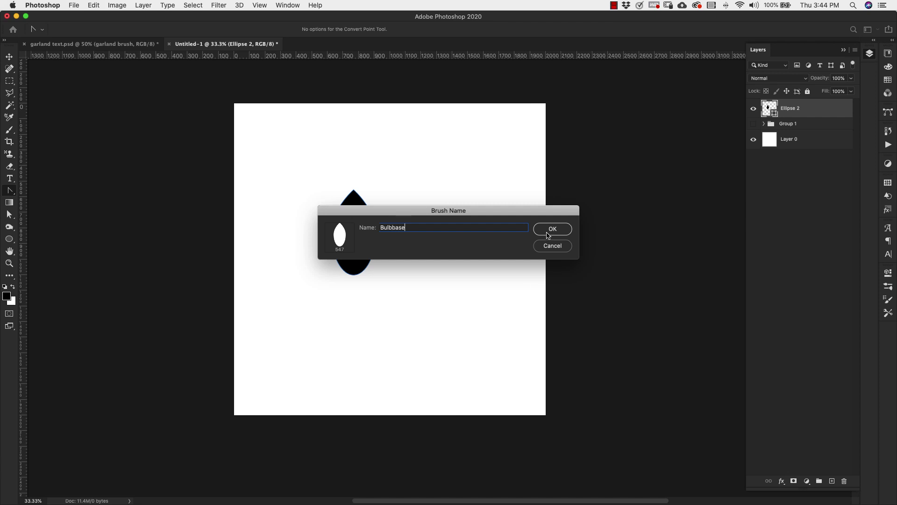
pyautogui.click(547, 233)
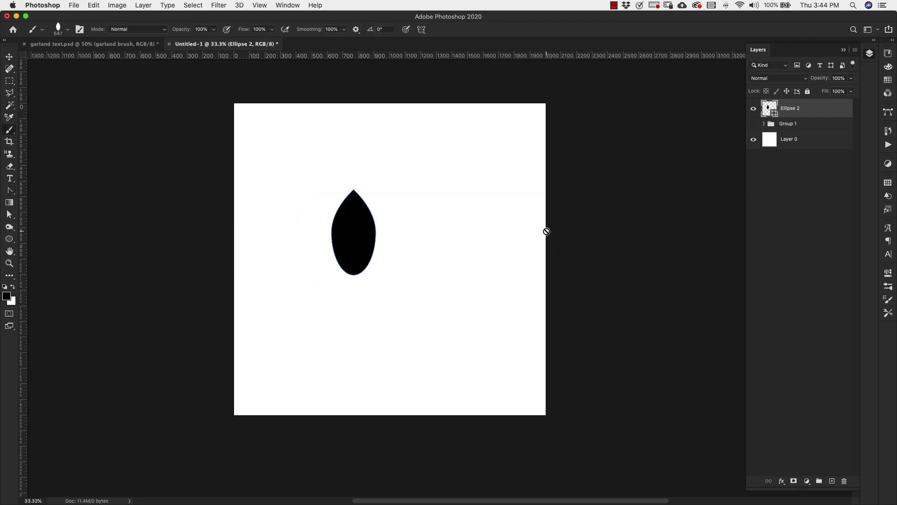
pyautogui.click(754, 109)
pyautogui.moveTo(810, 113); pyautogui.dragTo(809, 125)
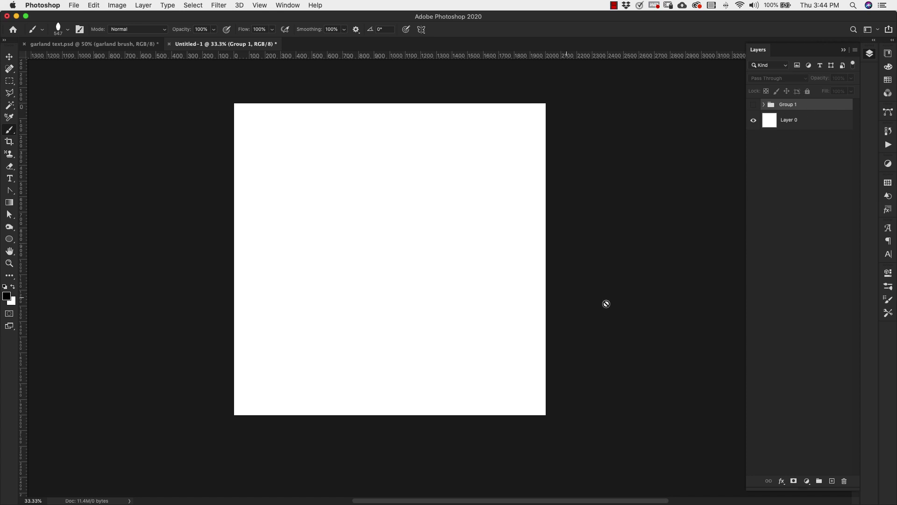
# Step: Set the bulb brush tip to a size of 35 px, an angle of 90° and a spacing of 1000%
pyautogui.click(889, 300)
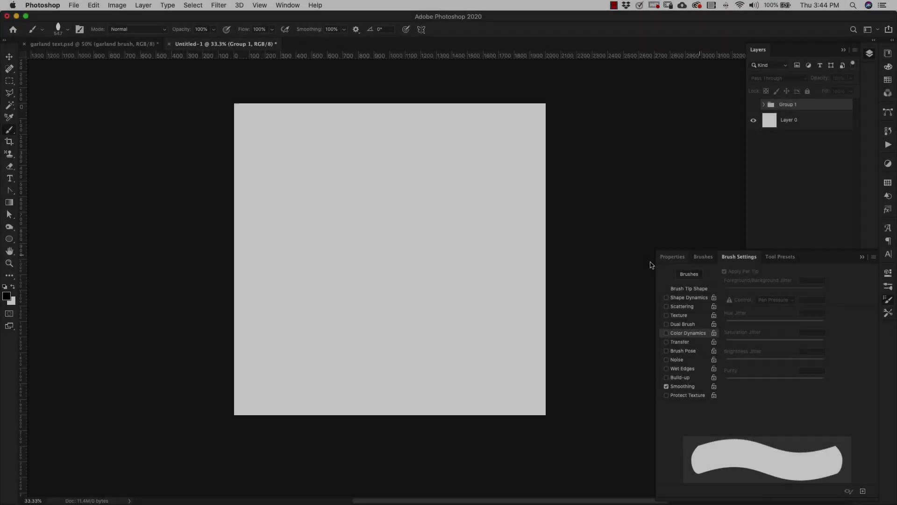
pyautogui.click(692, 290)
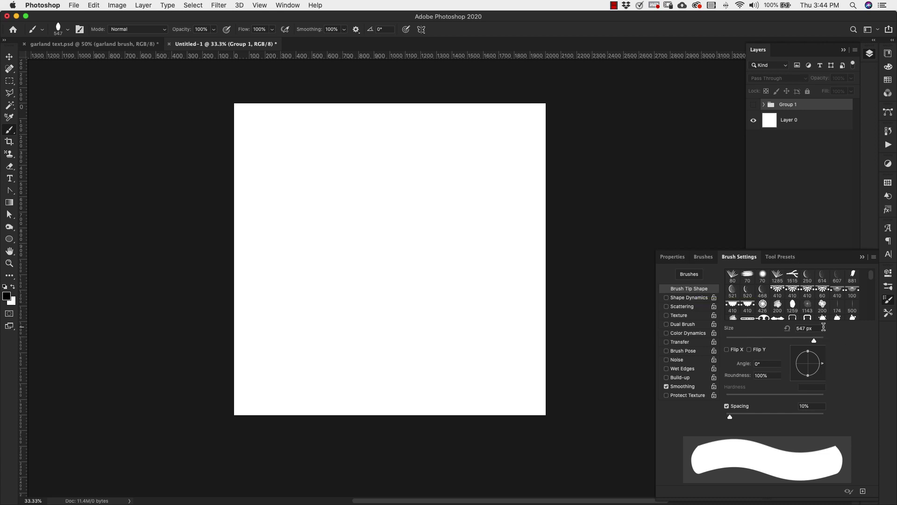
pyautogui.click(822, 328)
pyautogui.write('35')
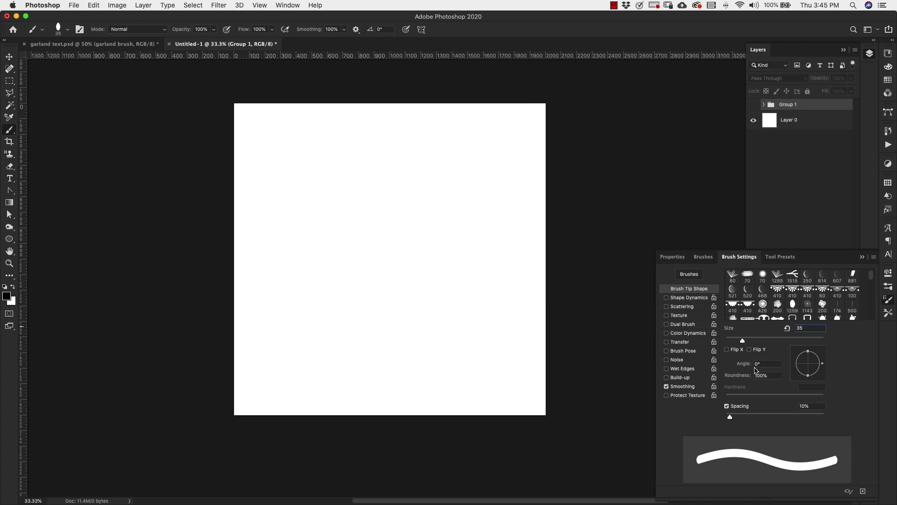
pyautogui.click(765, 363)
pyautogui.write('90')
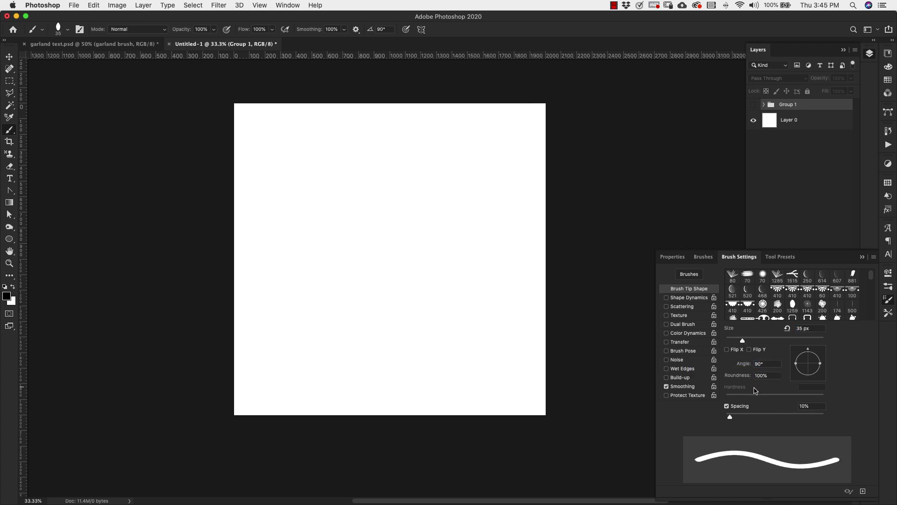
pyautogui.moveTo(731, 420); pyautogui.dragTo(851, 415)
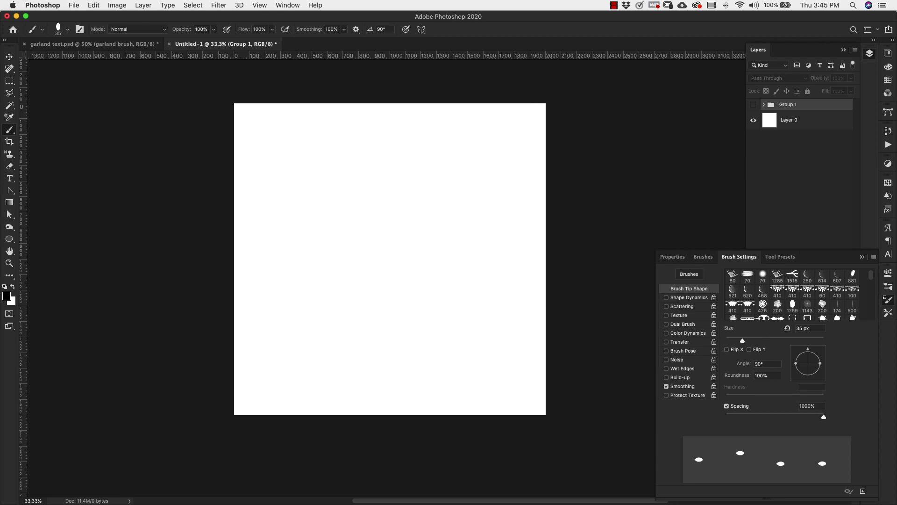
# Step: Enable Shape Dynamics with 100% angle jitter controlled by Direction and 30% roundness jitter
pyautogui.click(688, 300)
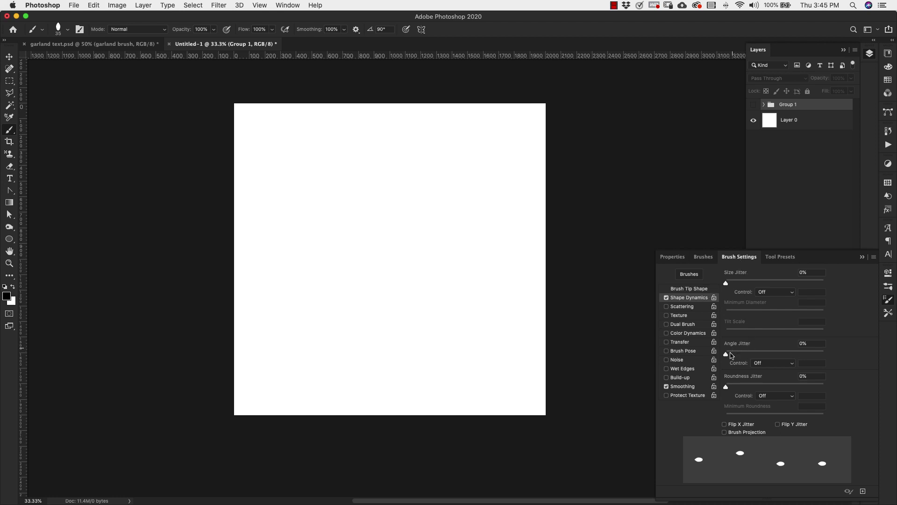
pyautogui.moveTo(727, 354); pyautogui.dragTo(837, 353)
pyautogui.click(778, 364)
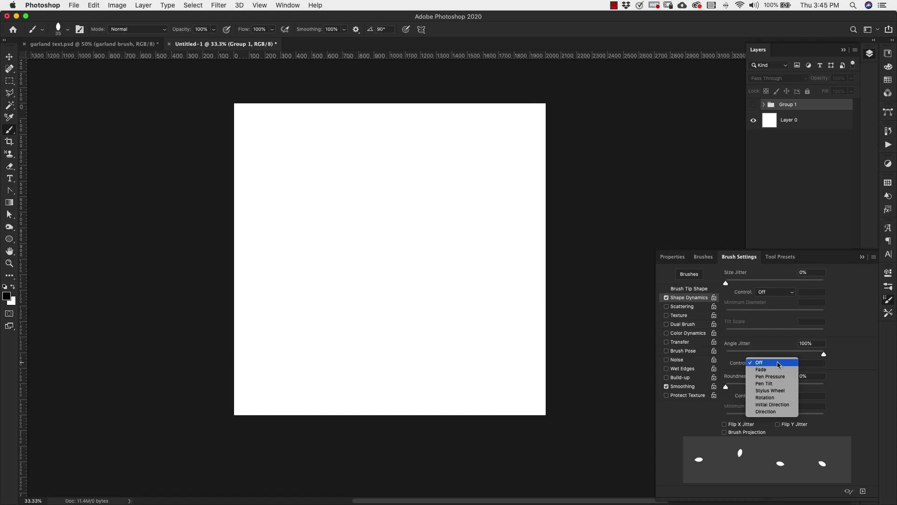
pyautogui.click(765, 412)
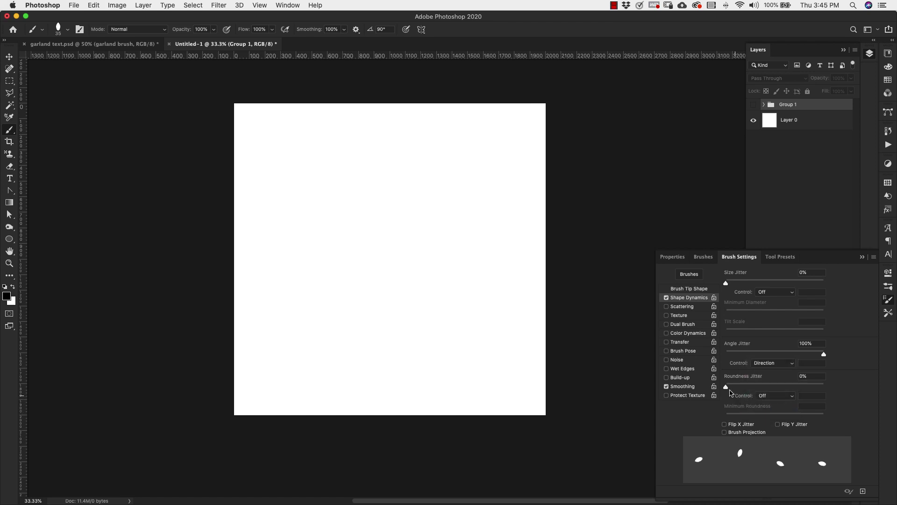
pyautogui.moveTo(727, 388); pyautogui.dragTo(754, 385)
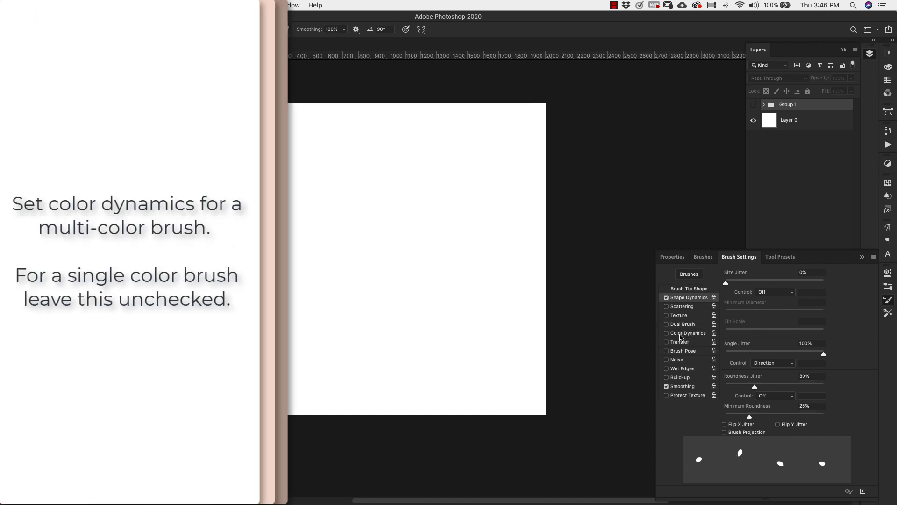
# Step: Enable Color Dynamics with 100% foreground/background jitter, control Off, 50% hue jitter and 20% saturation jitter
pyautogui.click(701, 334)
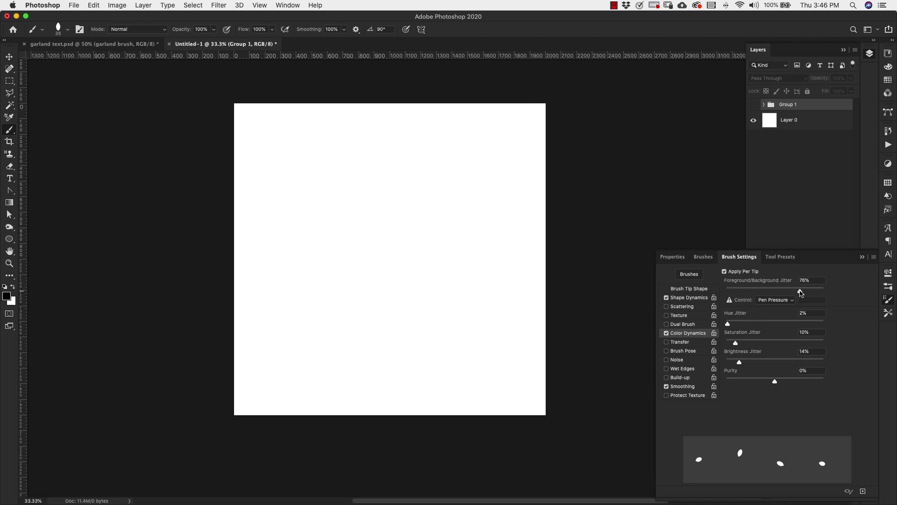
pyautogui.moveTo(801, 292); pyautogui.dragTo(834, 293)
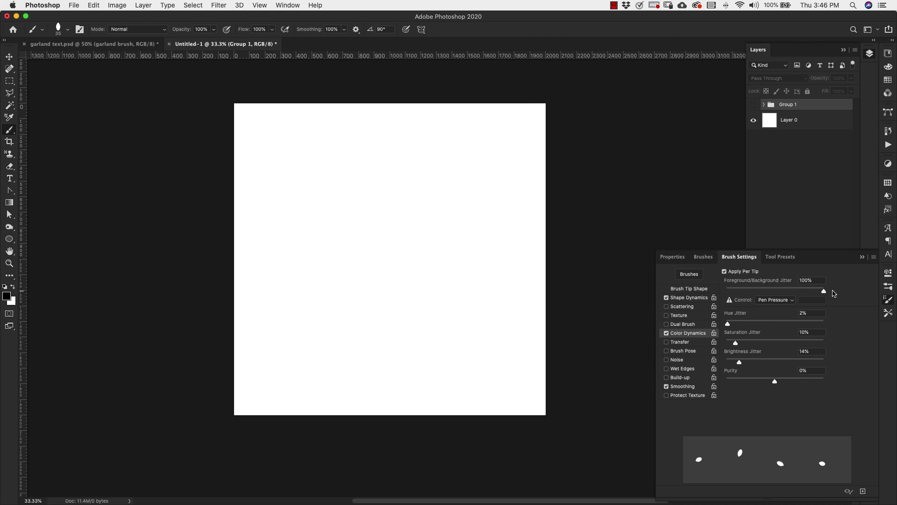
pyautogui.click(776, 301)
pyautogui.click(770, 282)
pyautogui.moveTo(729, 325); pyautogui.dragTo(775, 324)
pyautogui.moveTo(737, 346); pyautogui.dragTo(742, 346)
pyautogui.hscroll(-1, 762, 427)
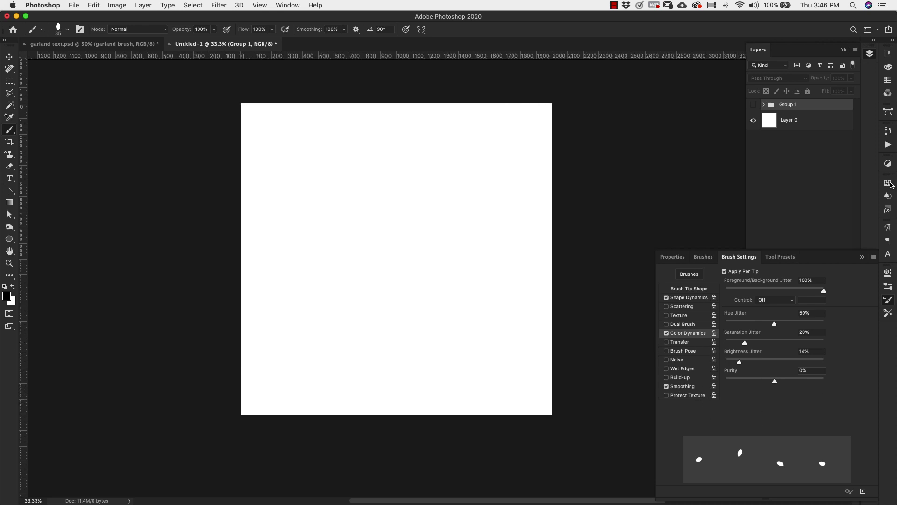
pyautogui.click(874, 257)
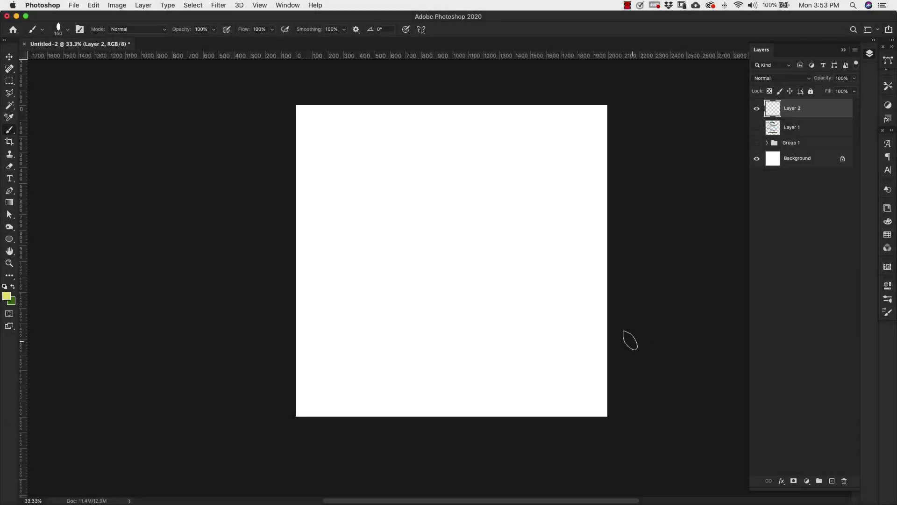
# Step: Paint a curved string of yellow bulbs on Layer 2, from the canvas's lower right edge up to its upper right area
pyautogui.moveTo(581, 346)
pyautogui.mouseDown()
pyautogui.moveTo(503, 338)
pyautogui.moveTo(450, 300)
pyautogui.moveTo(425, 244)
pyautogui.mouseUp()
pyautogui.moveTo(462, 204)
pyautogui.mouseDown()
pyautogui.moveTo(517, 195)
pyautogui.moveTo(543, 161)
pyautogui.moveTo(514, 133)
pyautogui.mouseUp()
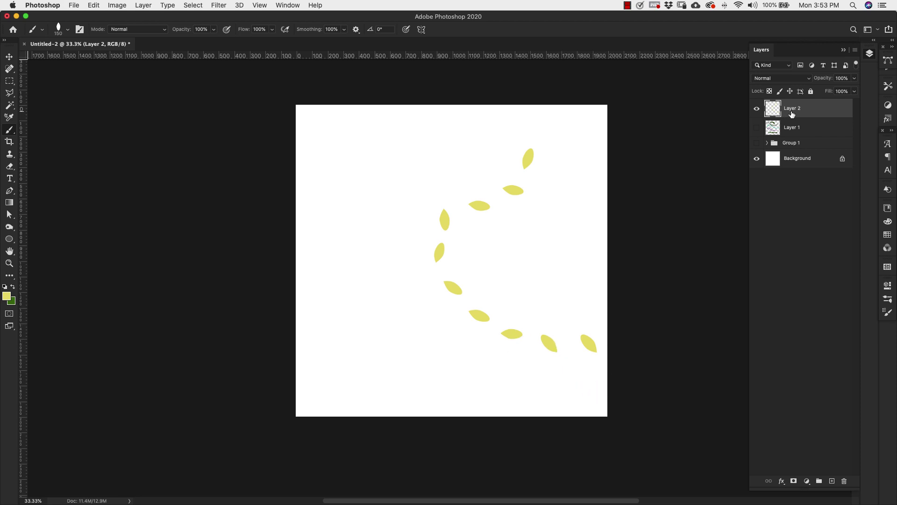
# Step: Fill the Background layer with the green background color
pyautogui.keyDown('super'); pyautogui.click(811, 110); pyautogui.keyUp('super')
pyautogui.click(831, 165)
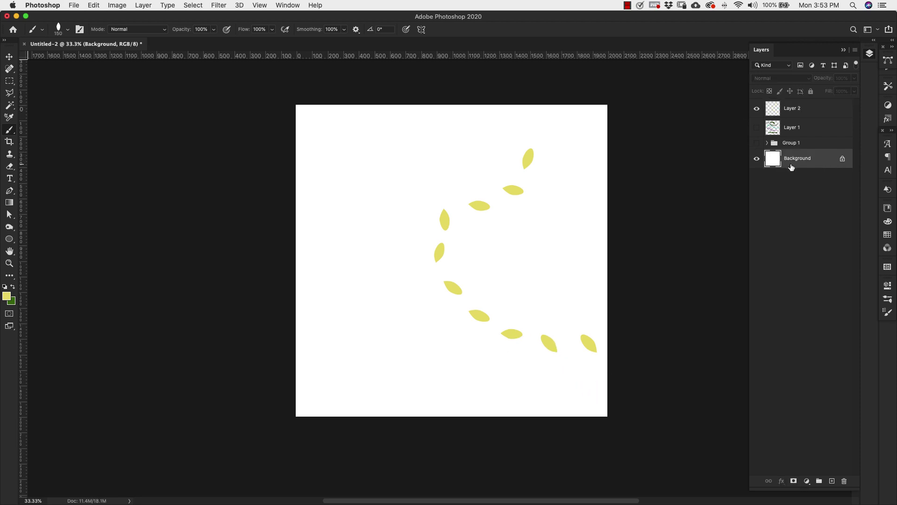
pyautogui.press('super+BackSpace')
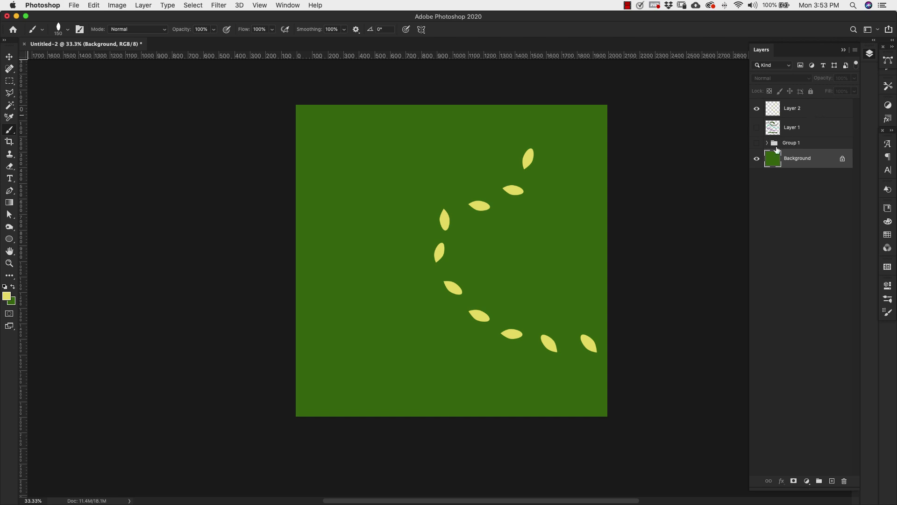
# Step: Apply the Glowing bulb style from the Holiday Styles group to Layer 2
pyautogui.click(813, 115)
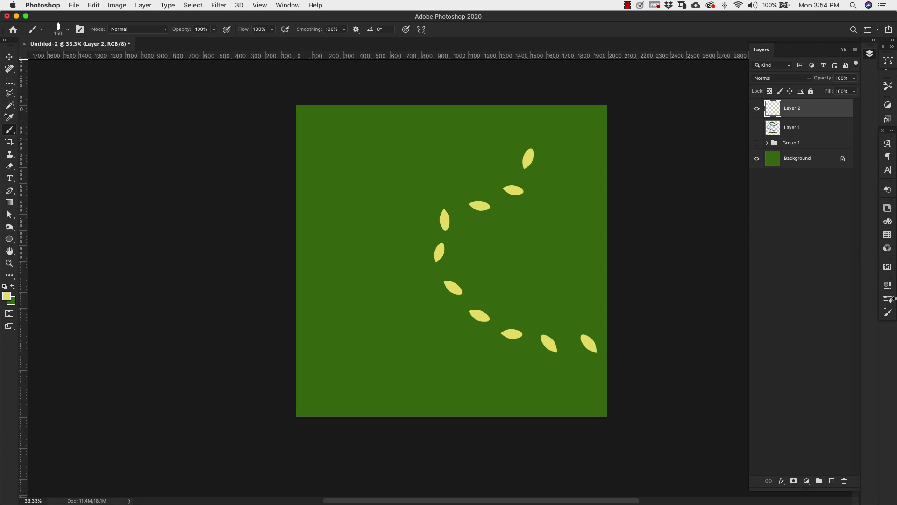
pyautogui.click(888, 118)
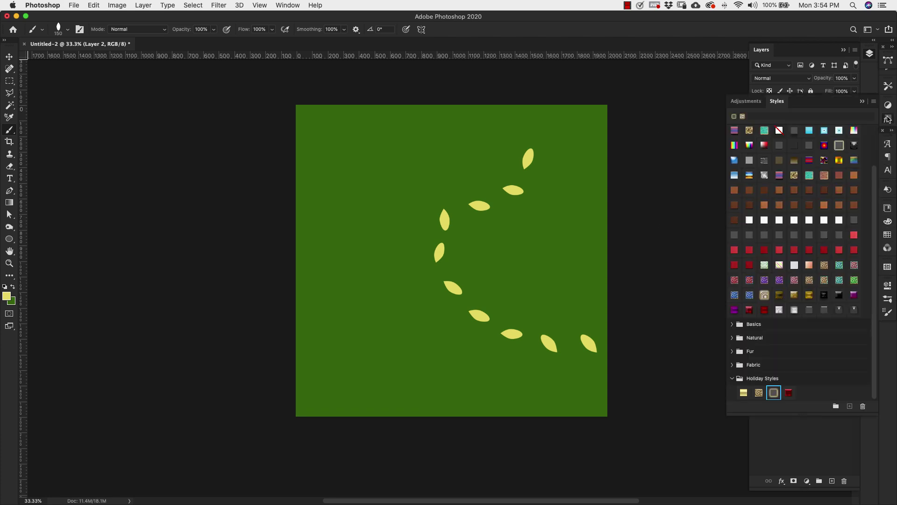
pyautogui.click(765, 378)
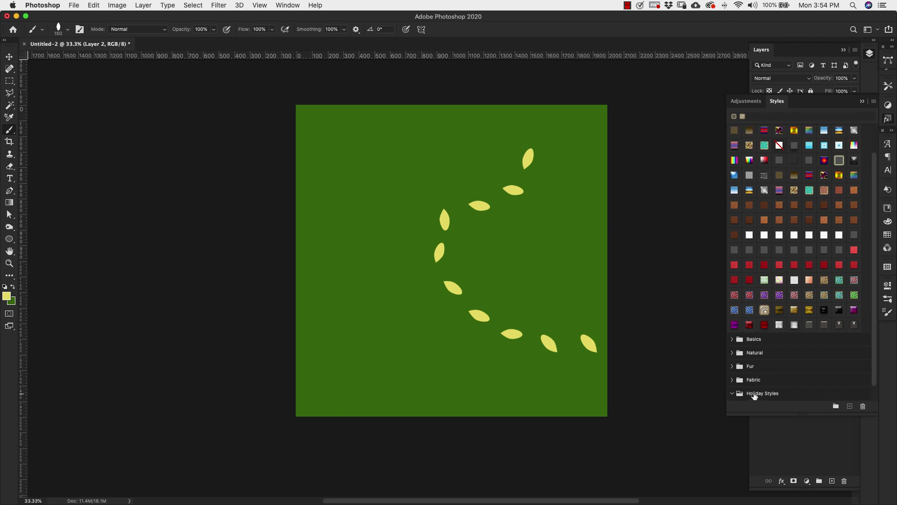
pyautogui.click(754, 394)
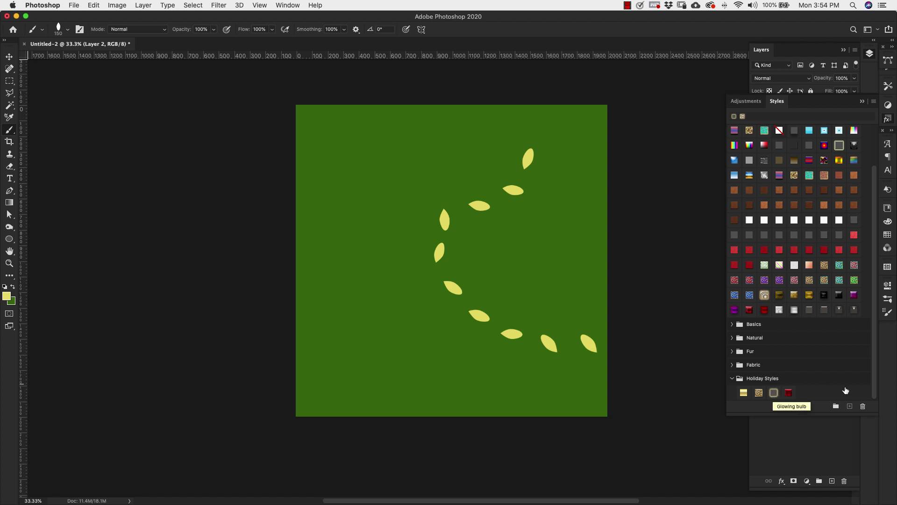
pyautogui.click(774, 393)
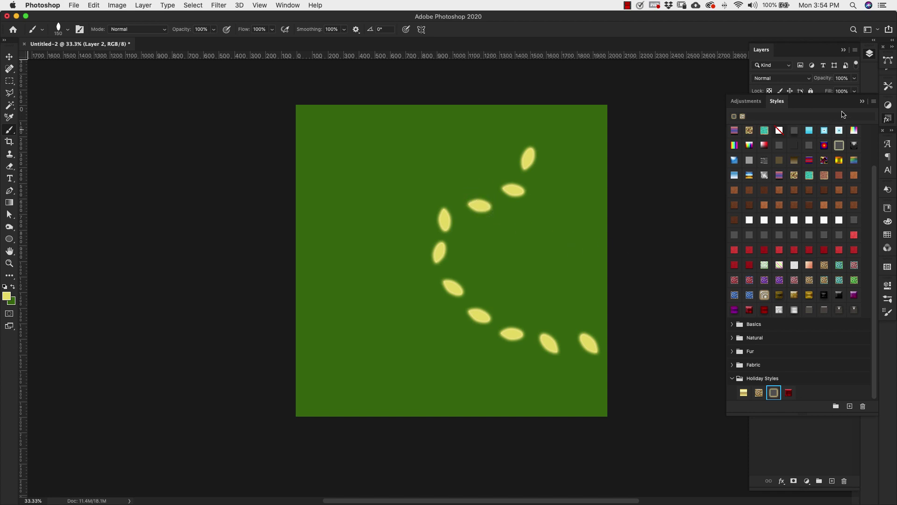
pyautogui.click(862, 101)
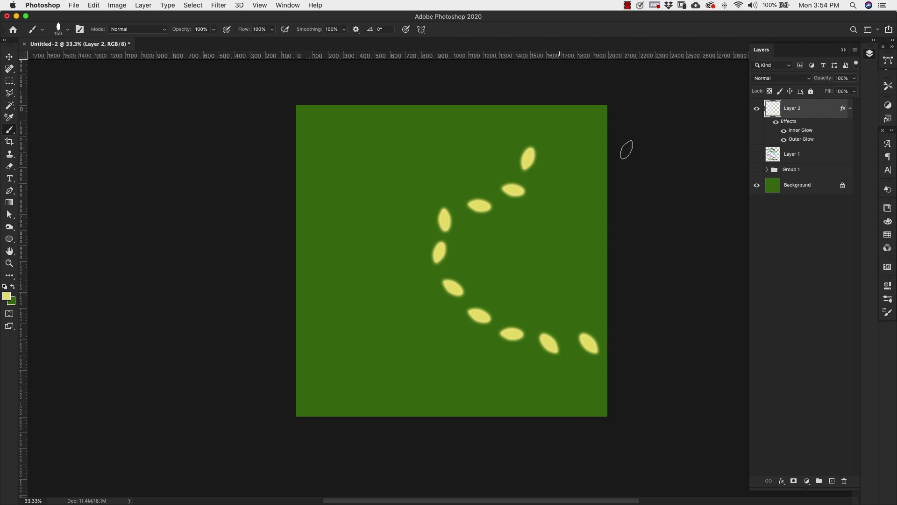
# Step: Scale Layer 2's glow effects down to 12%
pyautogui.rightClick(844, 109)
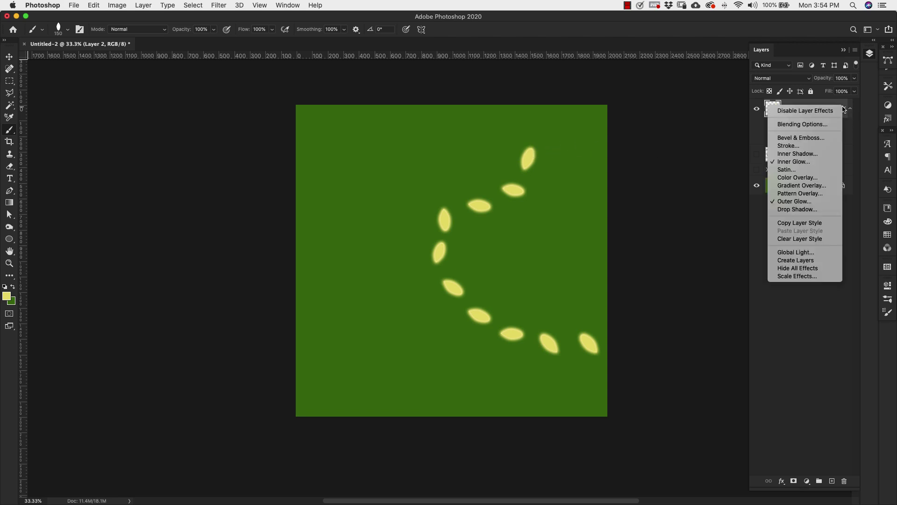
pyautogui.click(798, 276)
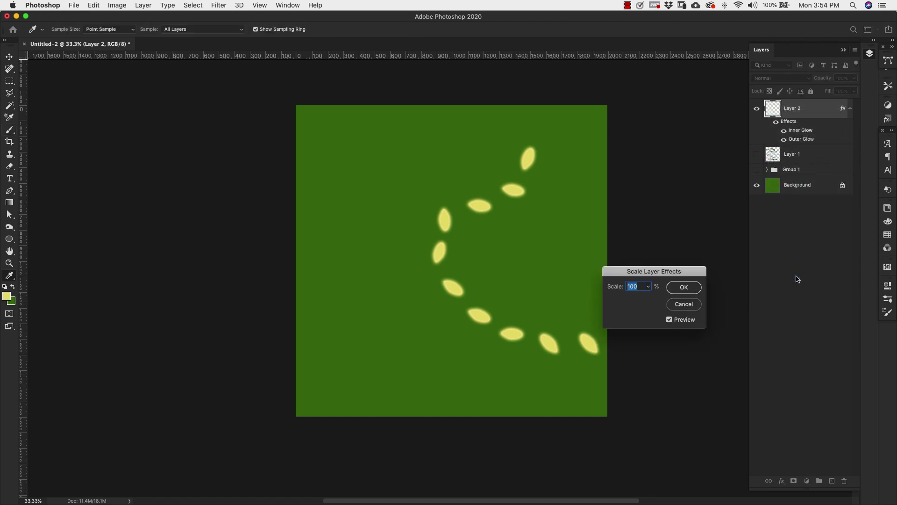
pyautogui.click(648, 287)
pyautogui.moveTo(649, 301)
pyautogui.mouseDown()
pyautogui.moveTo(656, 299)
pyautogui.moveTo(645, 299)
pyautogui.mouseUp()
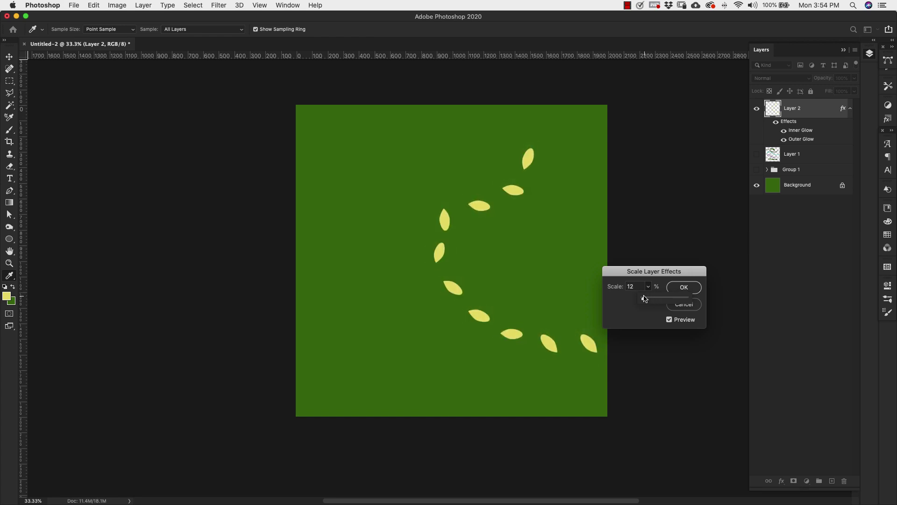